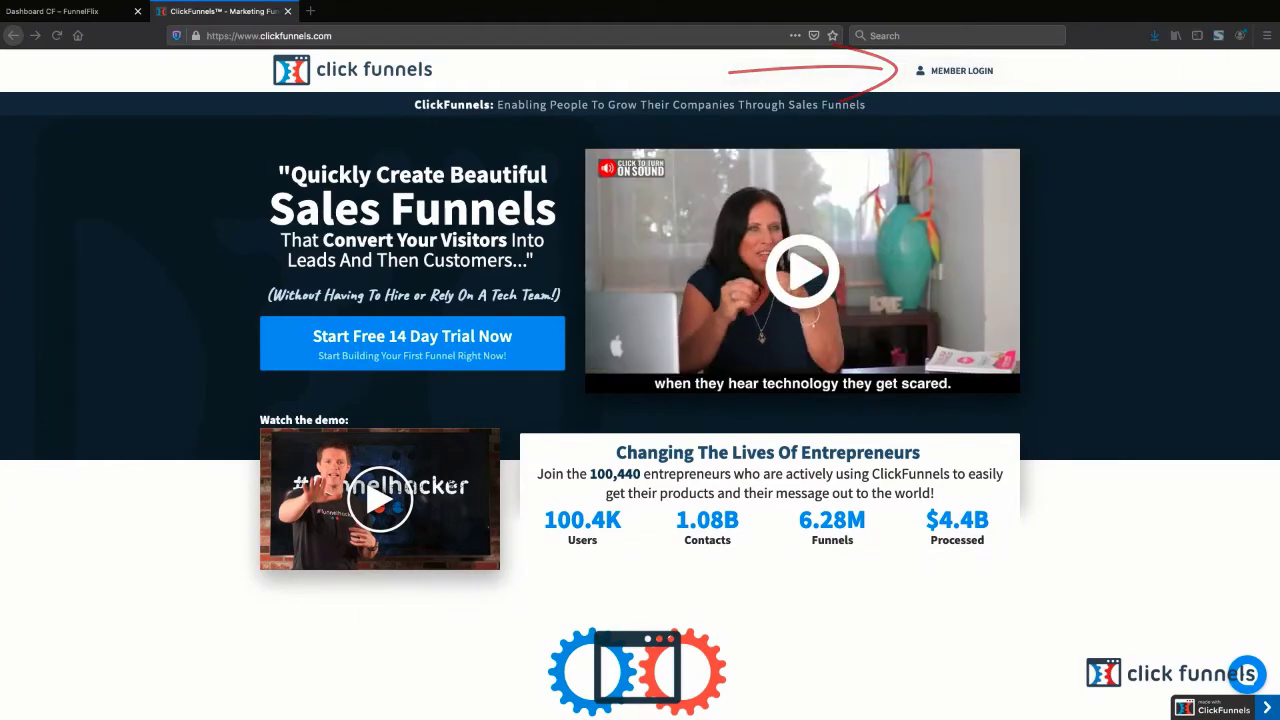
Step: Request a password reset from the ClickFunnels member login page using the account's e-mail address
click(942, 72)
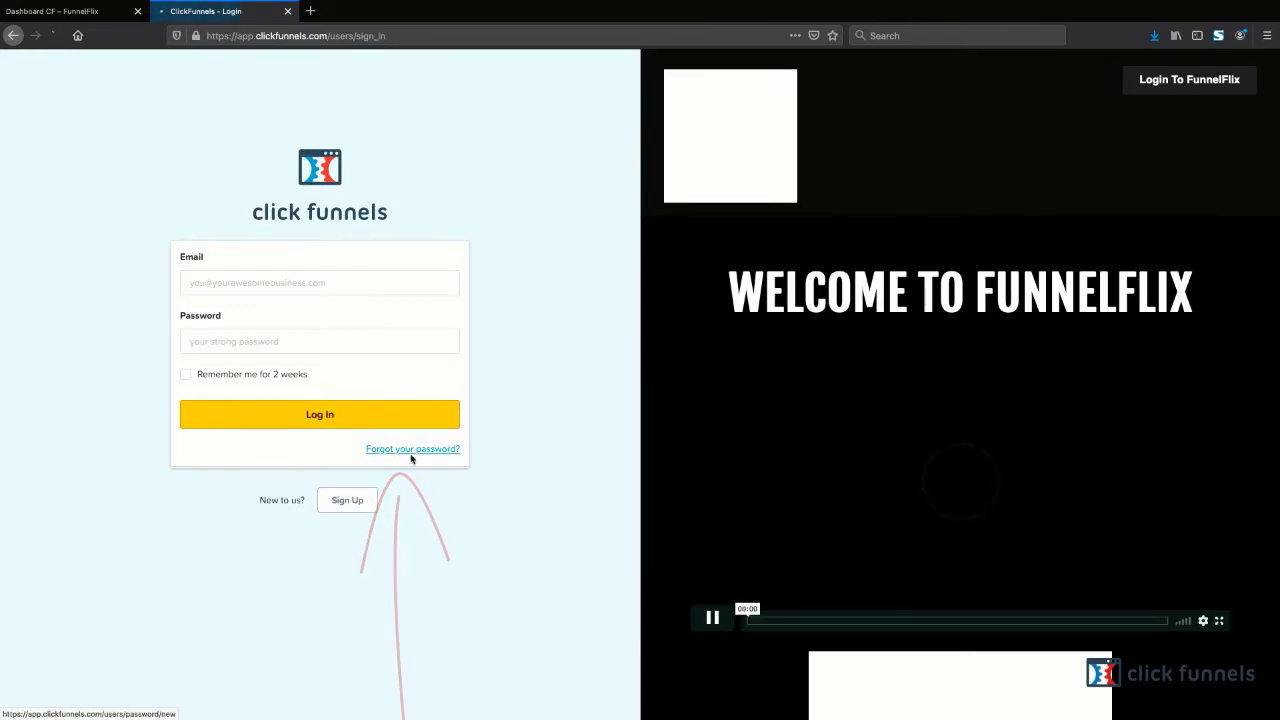
click(411, 456)
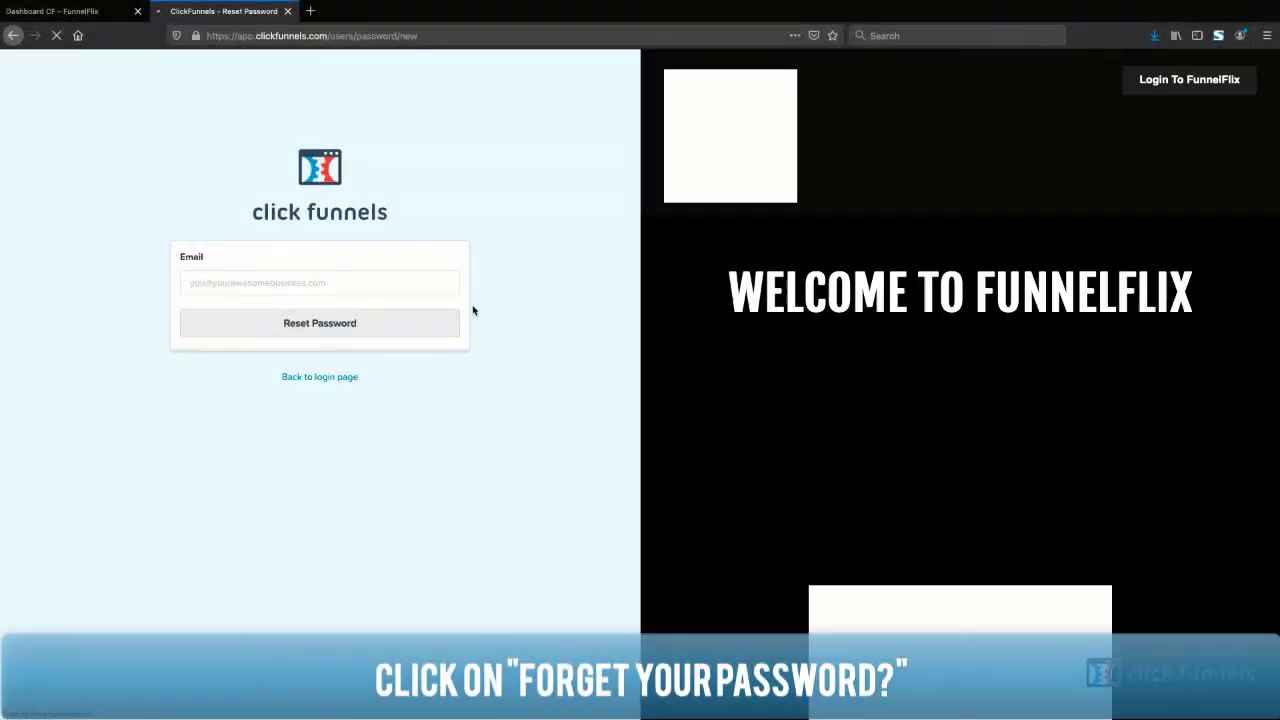
click(442, 284)
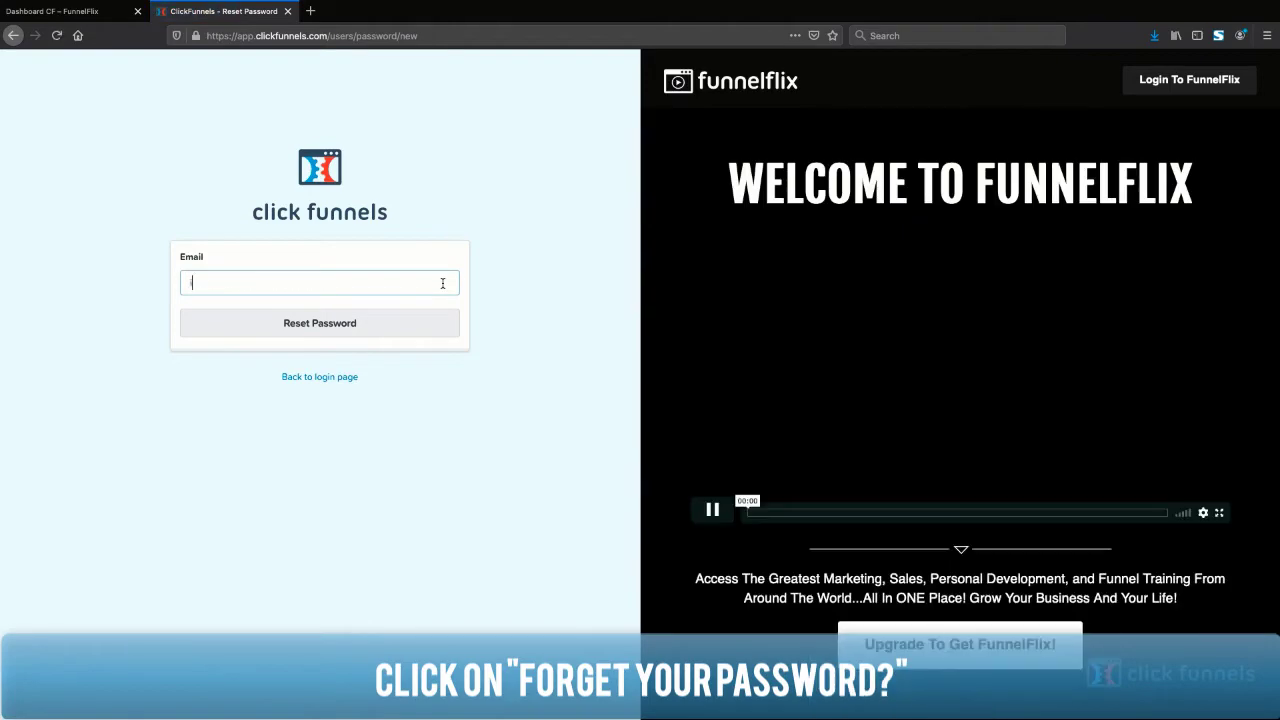
click(442, 284)
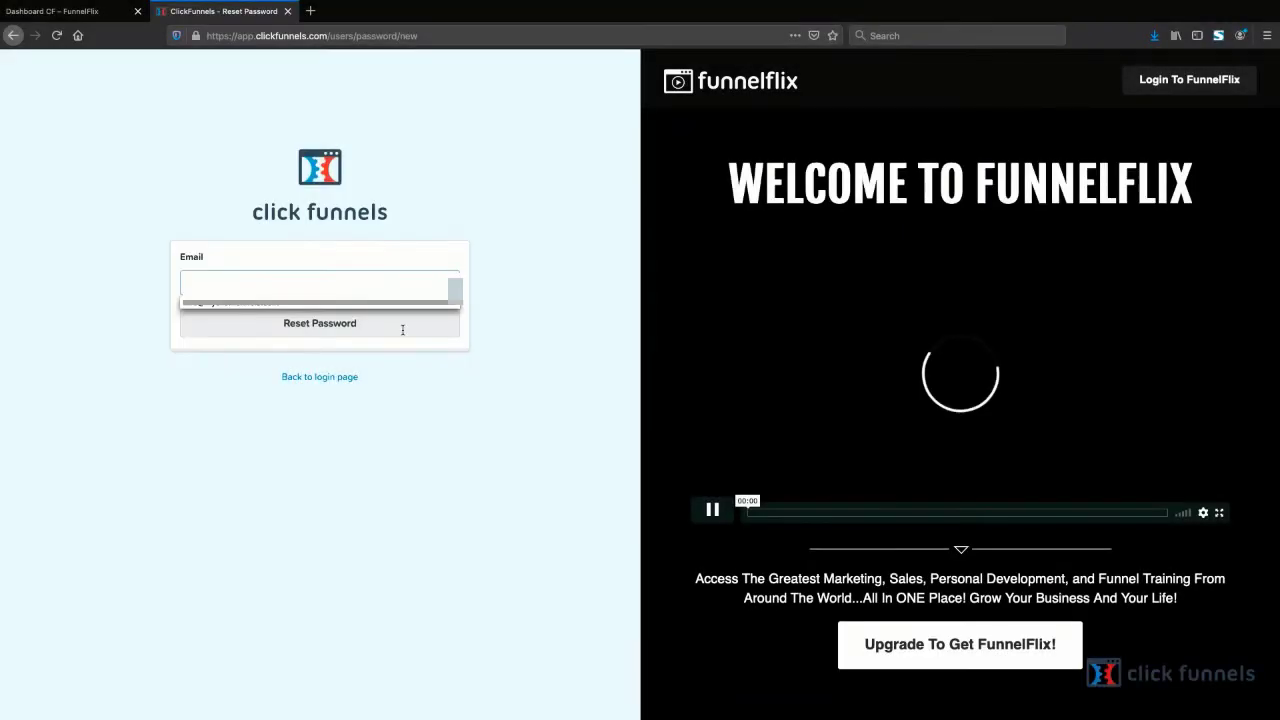
click(392, 304)
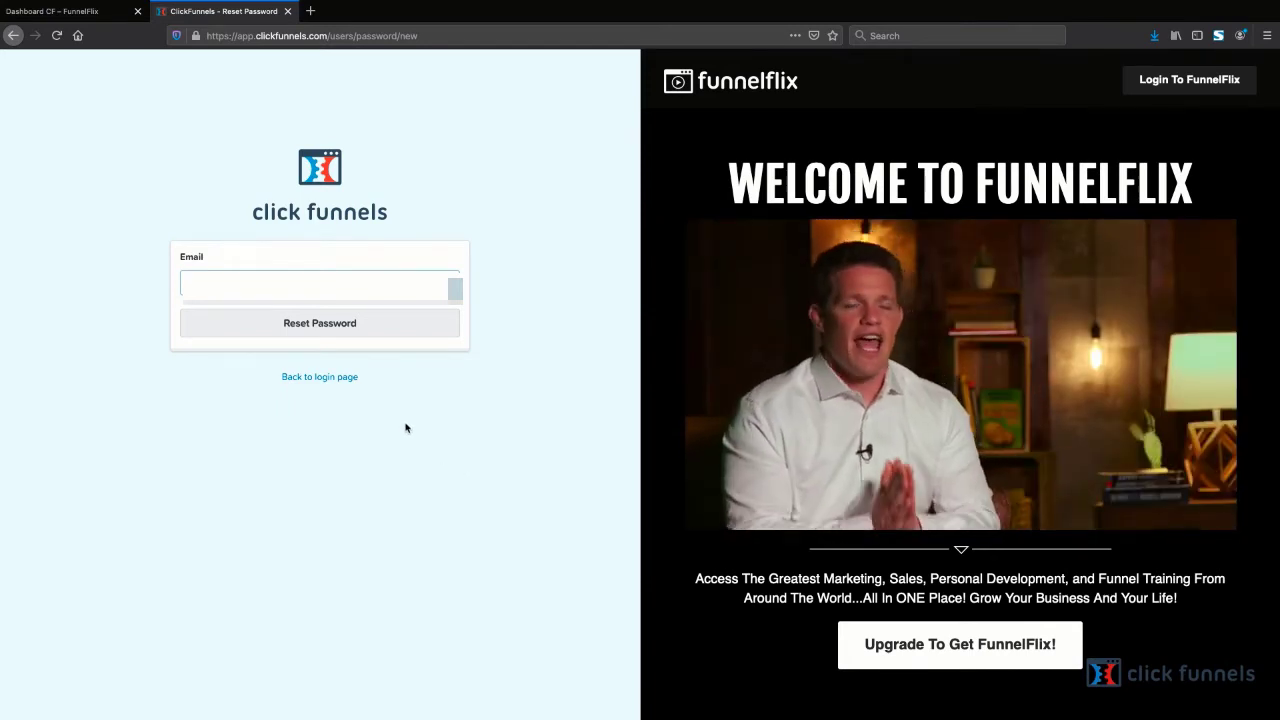
click(357, 330)
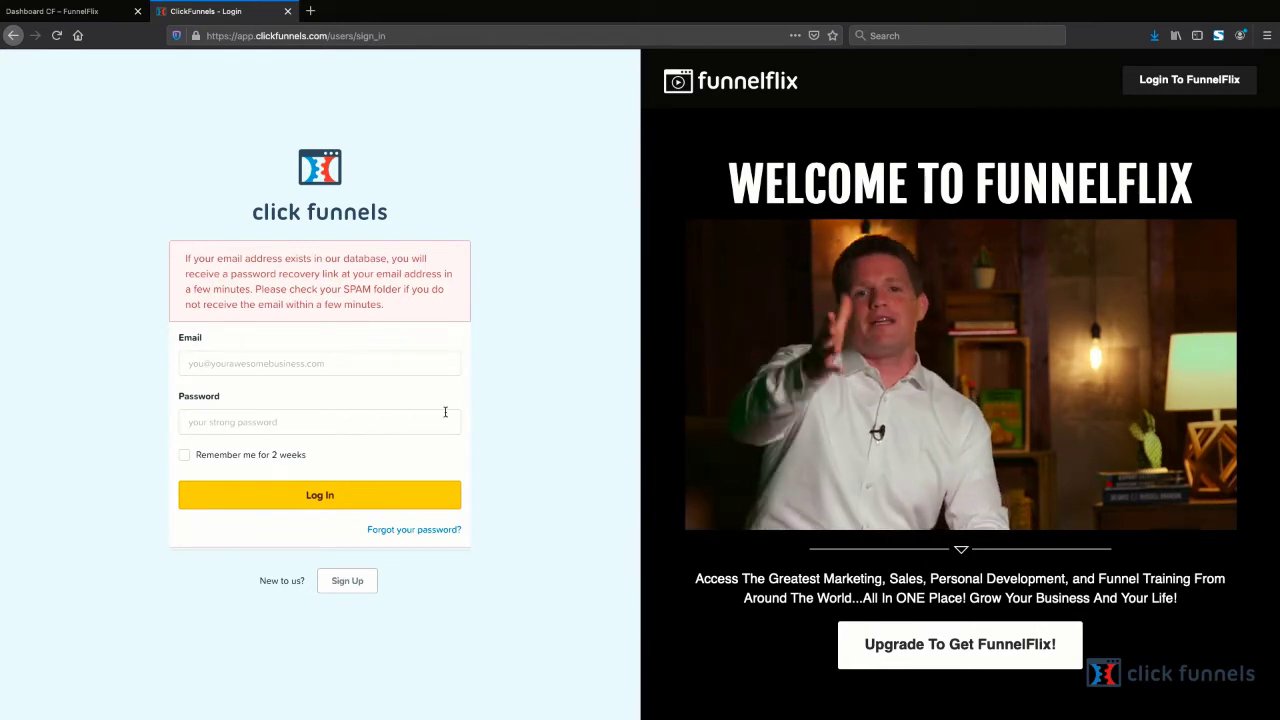
Step: Open the new account sign-up form and submit it, replacing the e-mail address with a different one
click(347, 581)
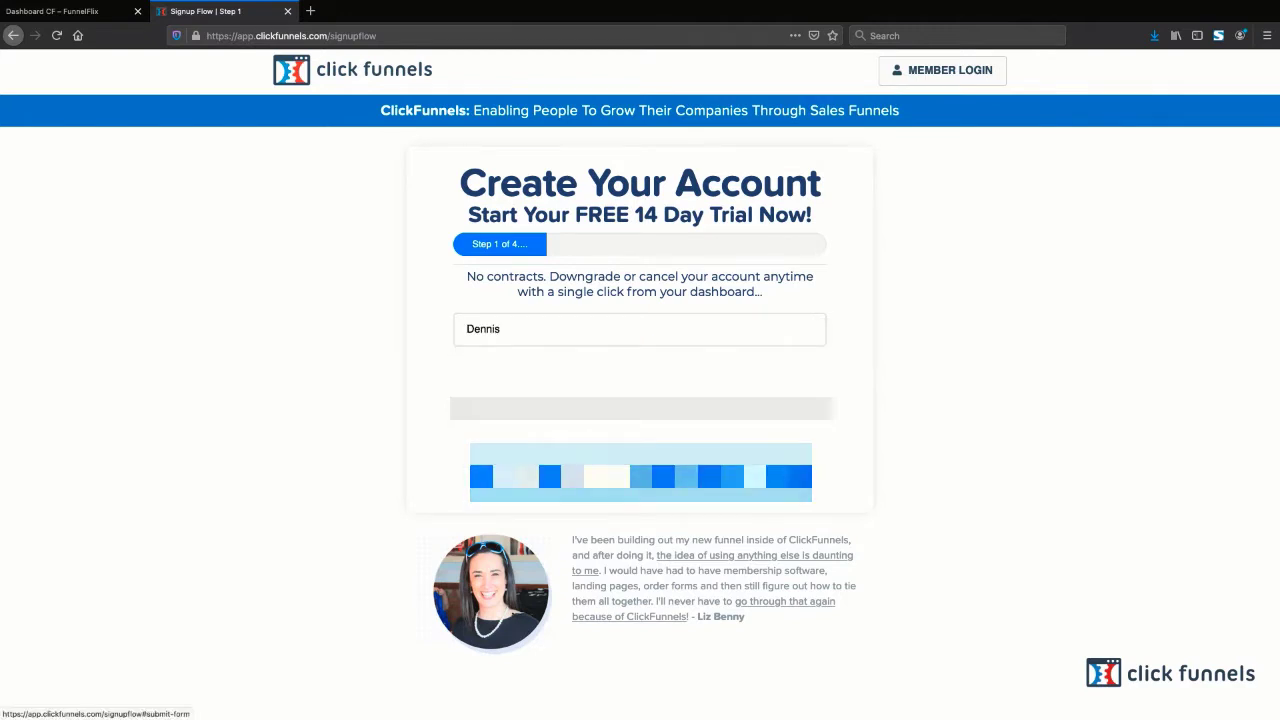
click(615, 476)
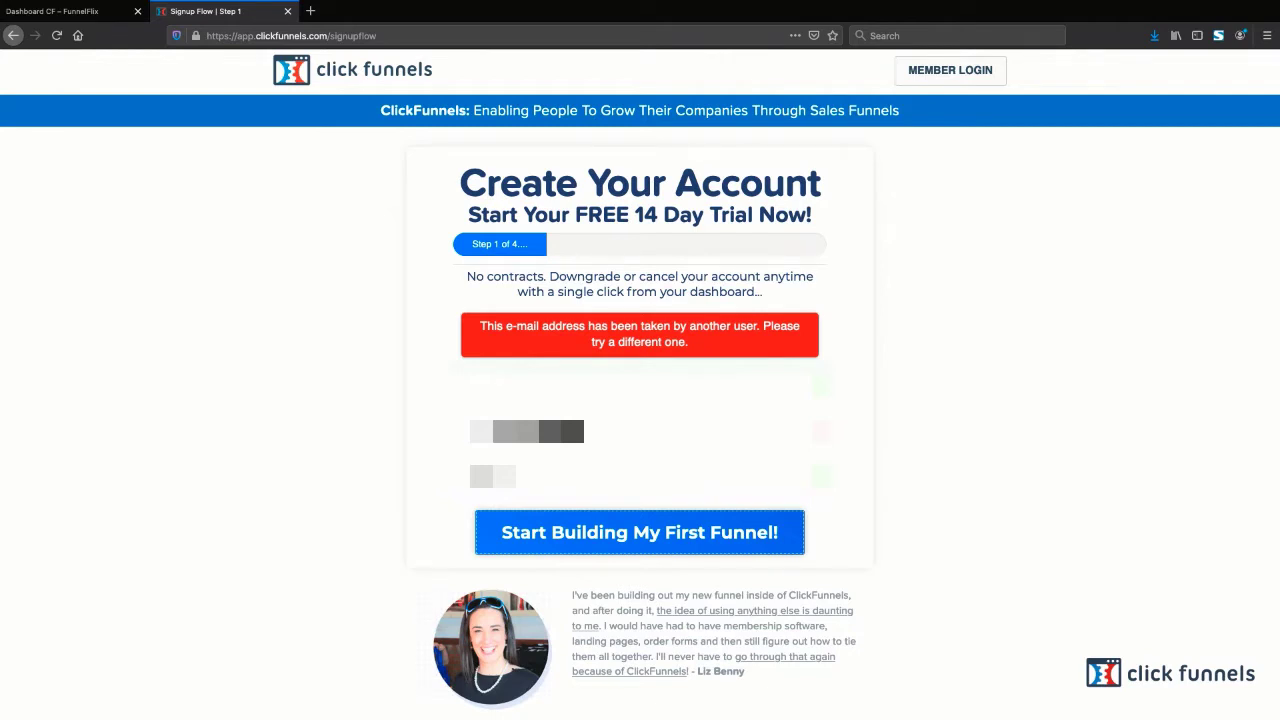
drag(492, 431, 447, 427)
key(BackSpace)
text(••)
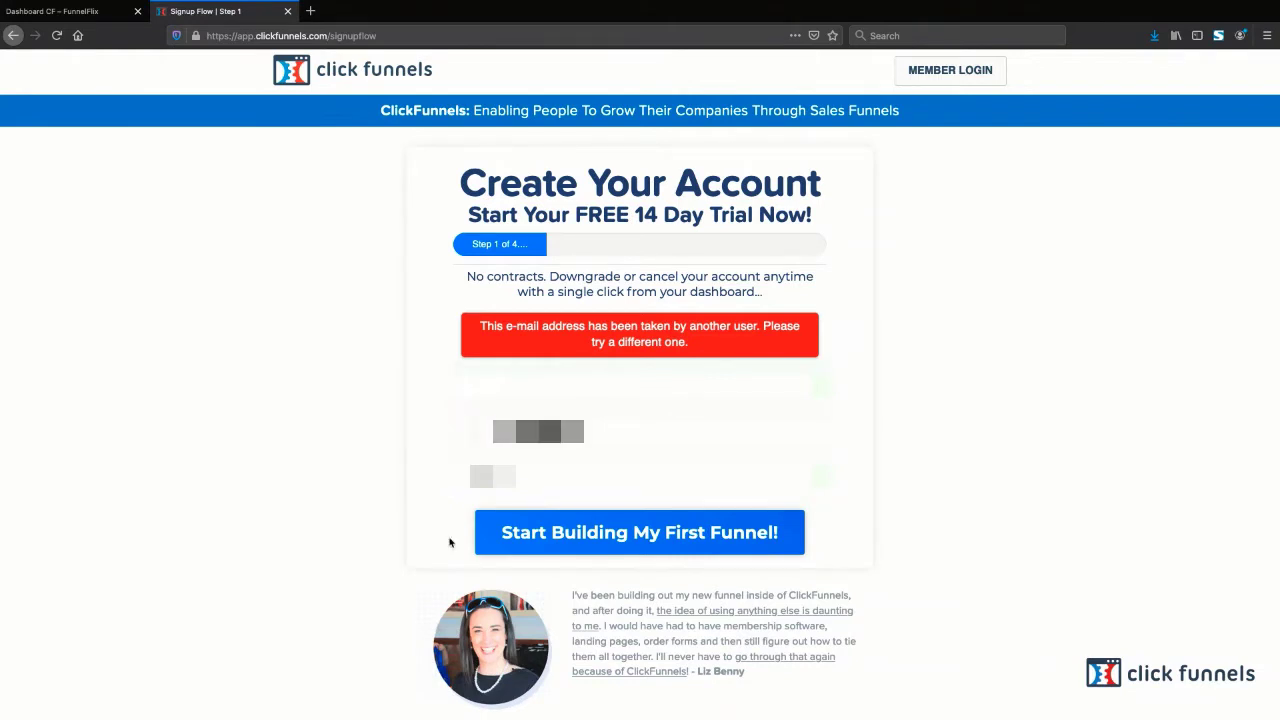
click(589, 550)
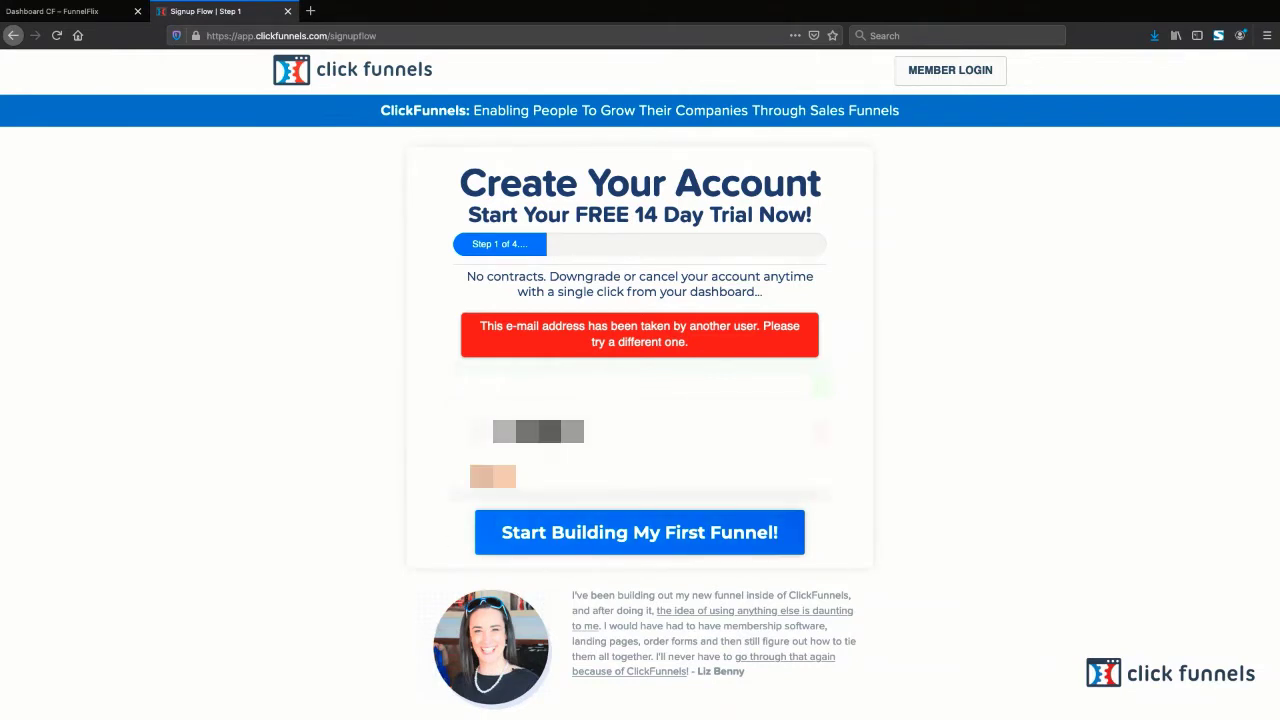
Step: Re-enter the account password, correct the e-mail address and resubmit the sign-up form
text(•)
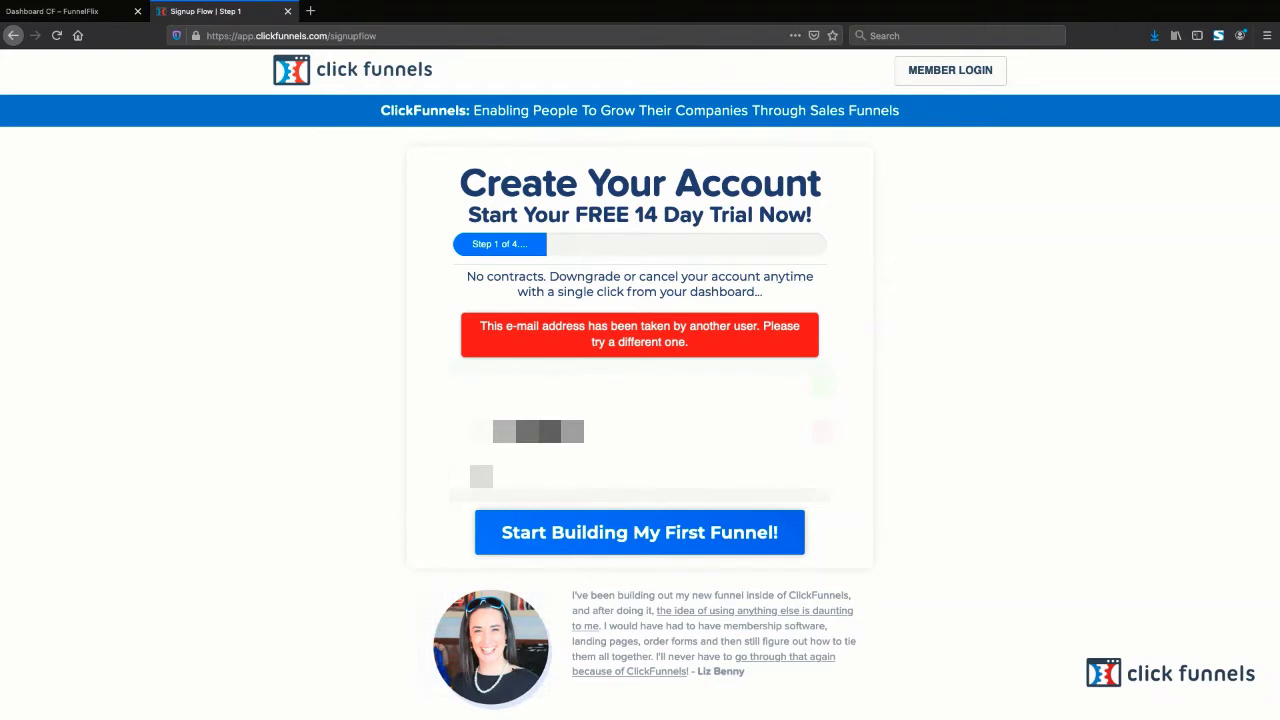
text(••)
click(604, 537)
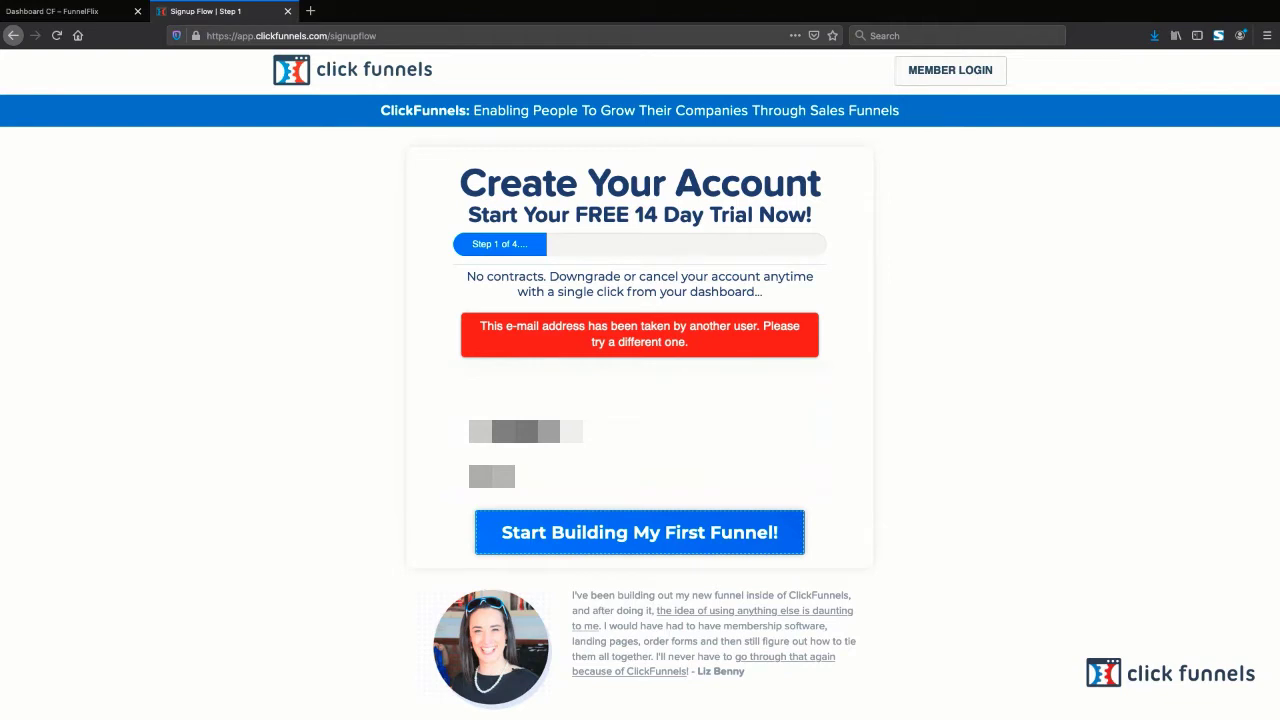
double_click(604, 432)
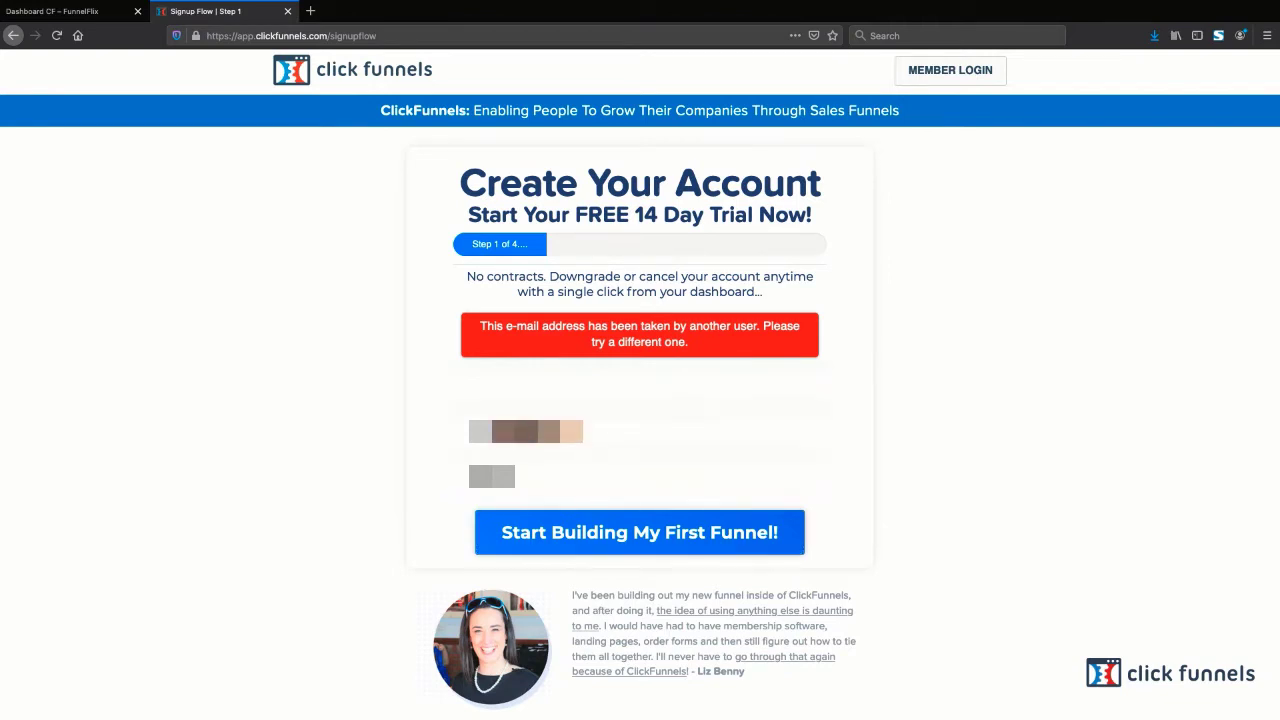
click(621, 533)
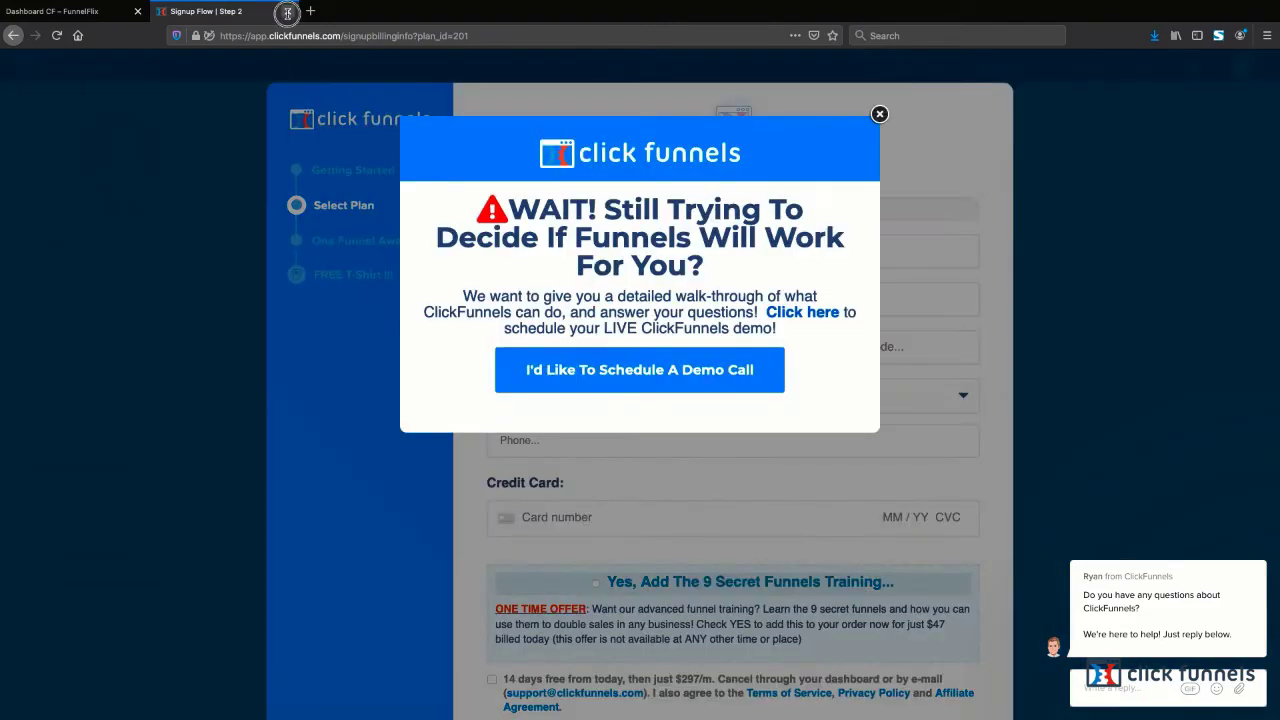
Step: Close the billing sign-up tab and open a new private browsing window
click(287, 11)
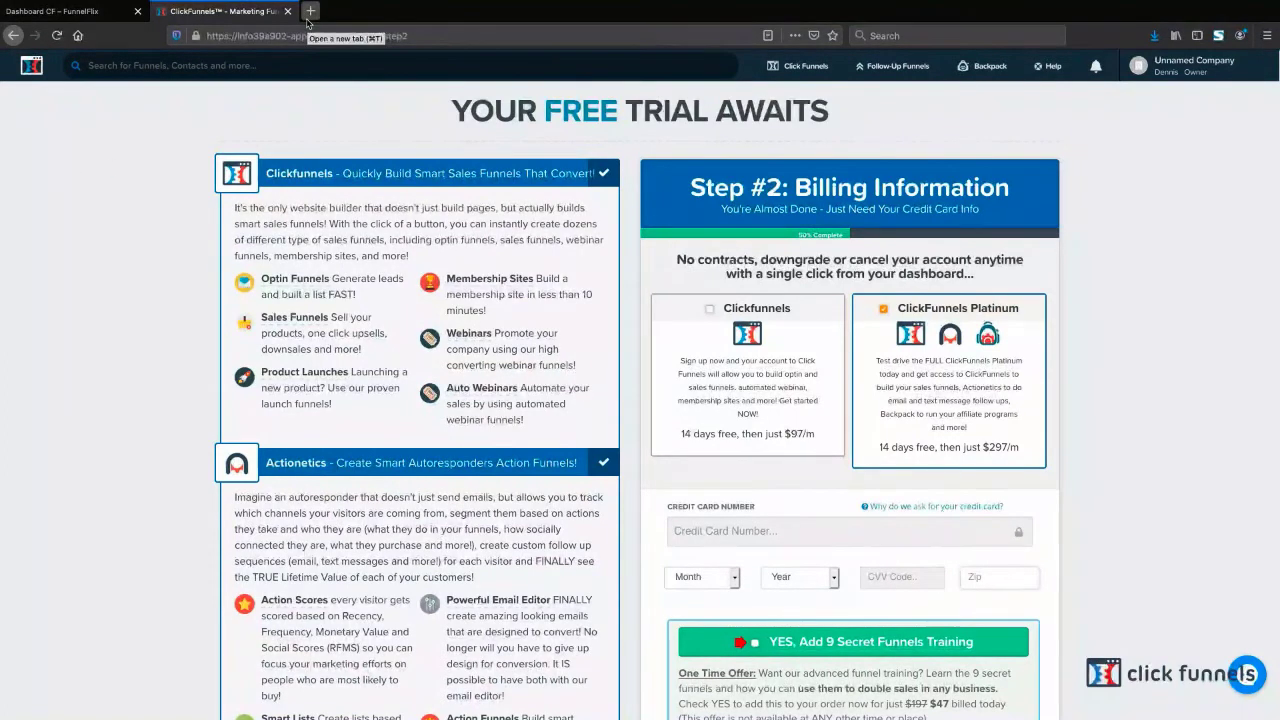
click(237, 7)
click(236, 7)
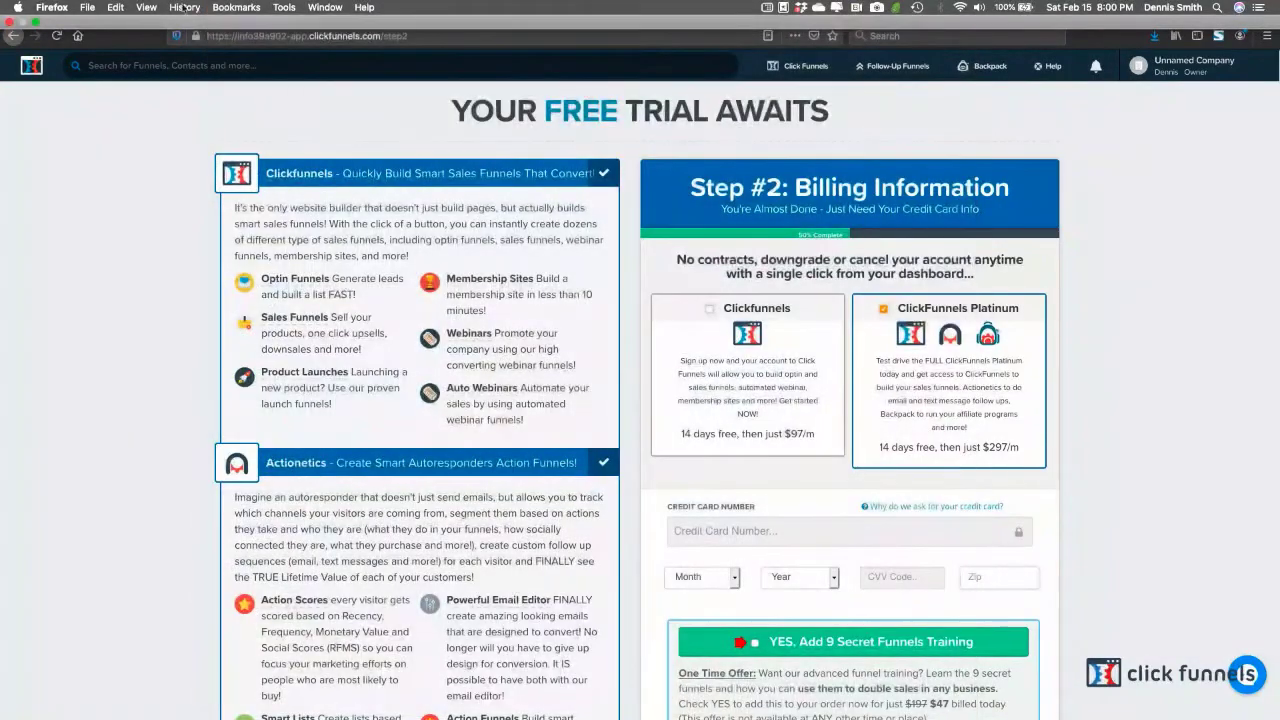
click(87, 8)
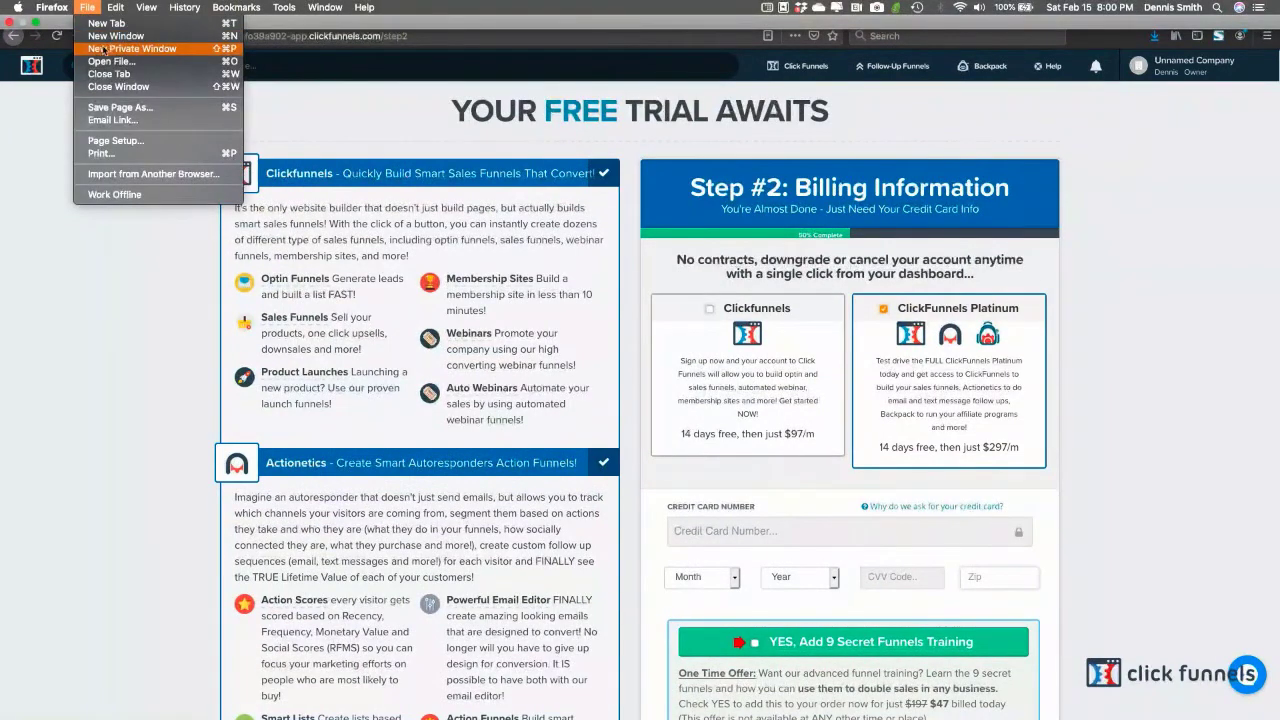
click(178, 49)
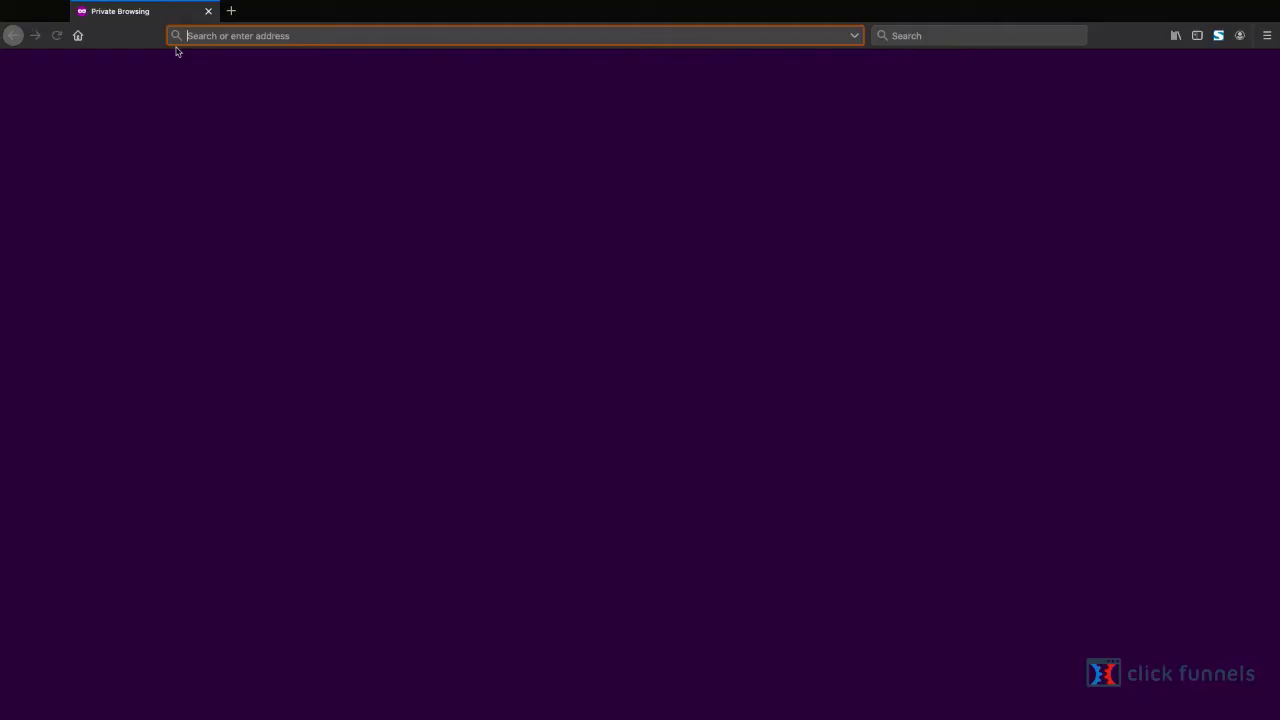
text(localhost)
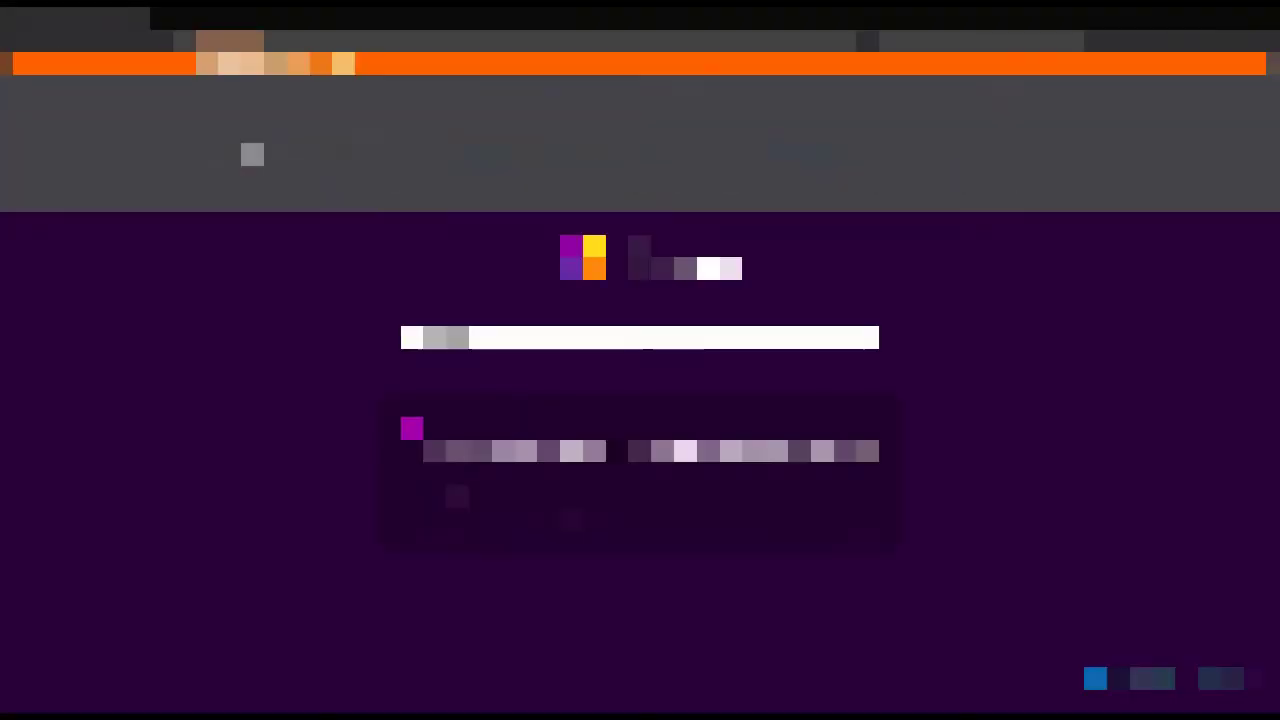
key(Return)
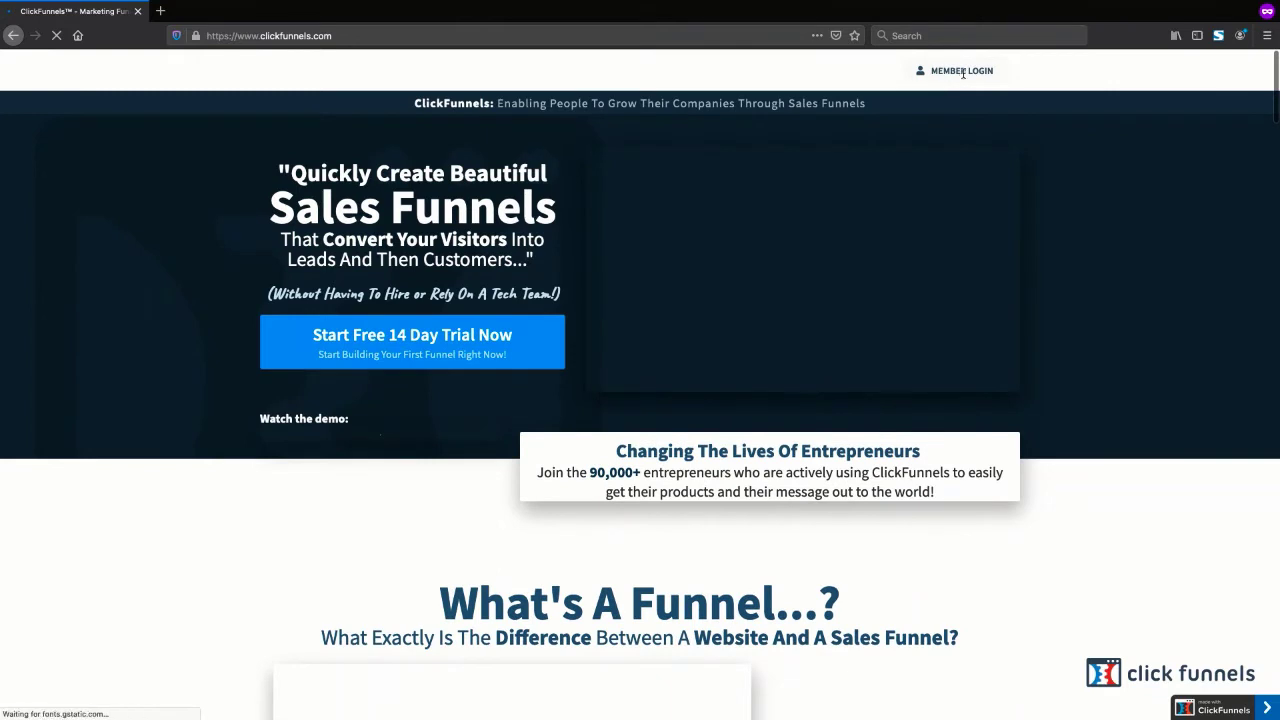
click(964, 72)
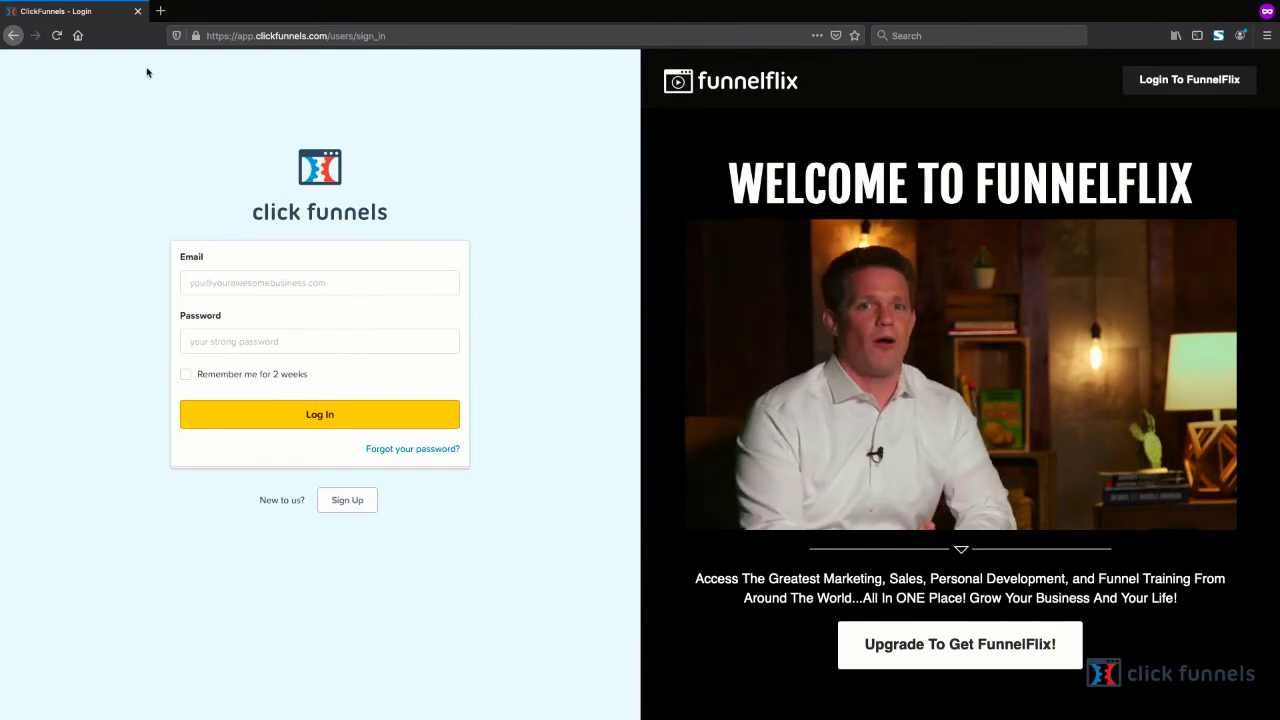
click(135, 11)
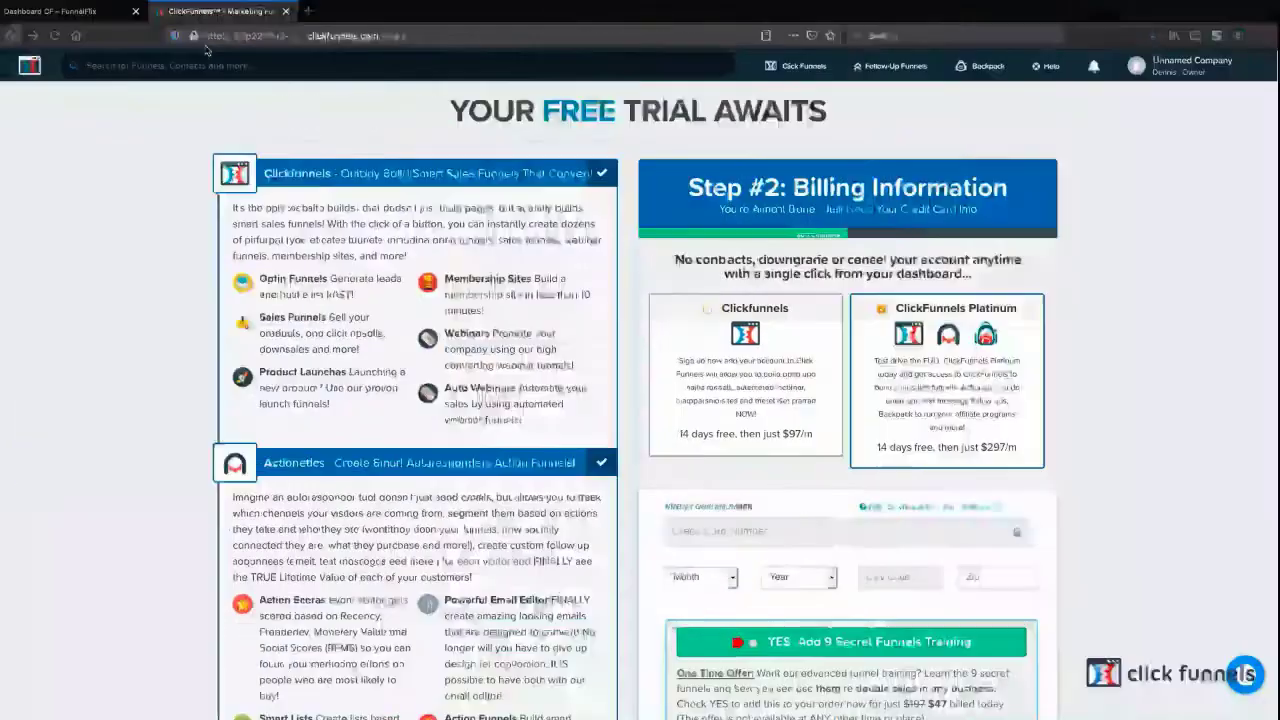
Step: Load lastpass.com in a new tab and open its free account creation form
click(312, 11)
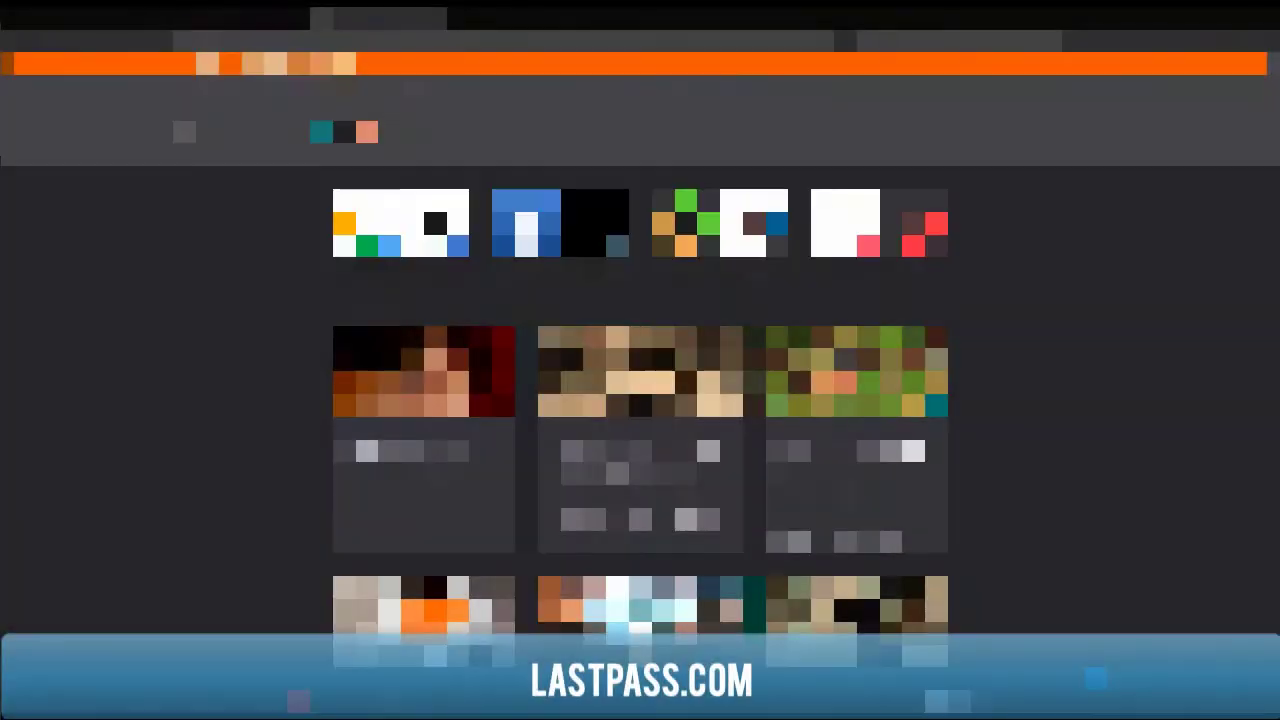
text(lastpass.com)
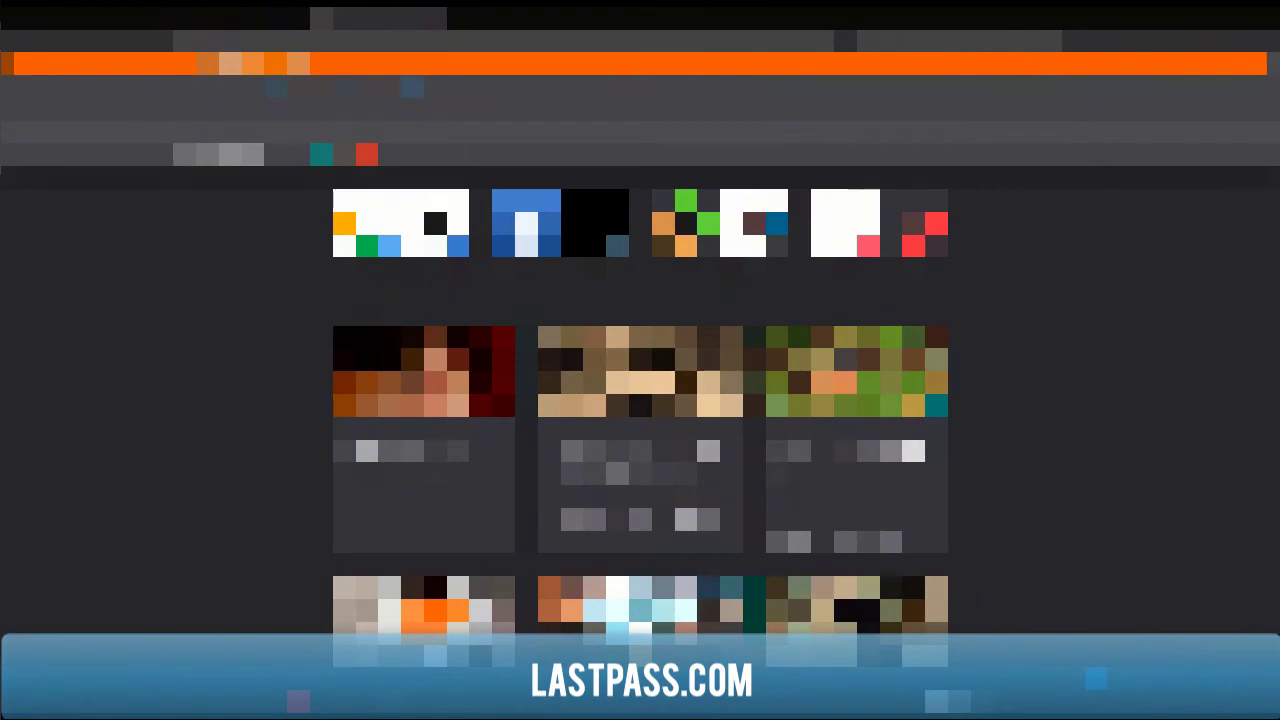
key(Return)
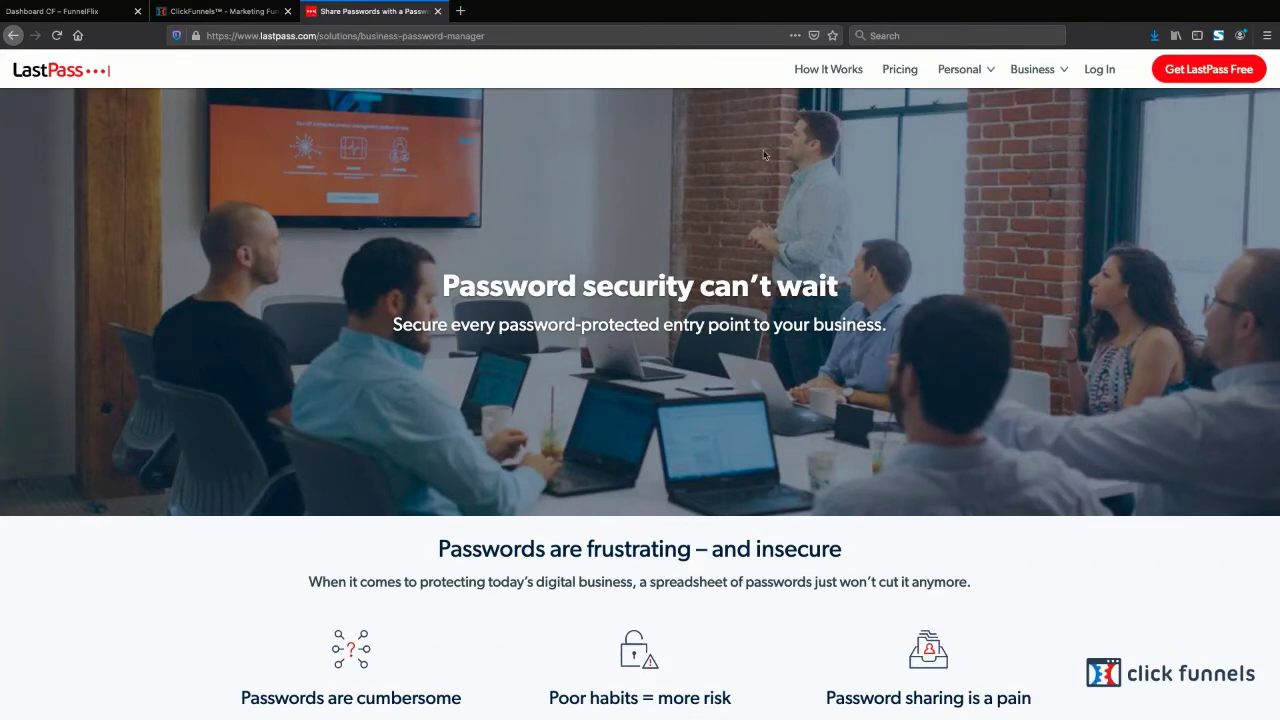
click(1210, 75)
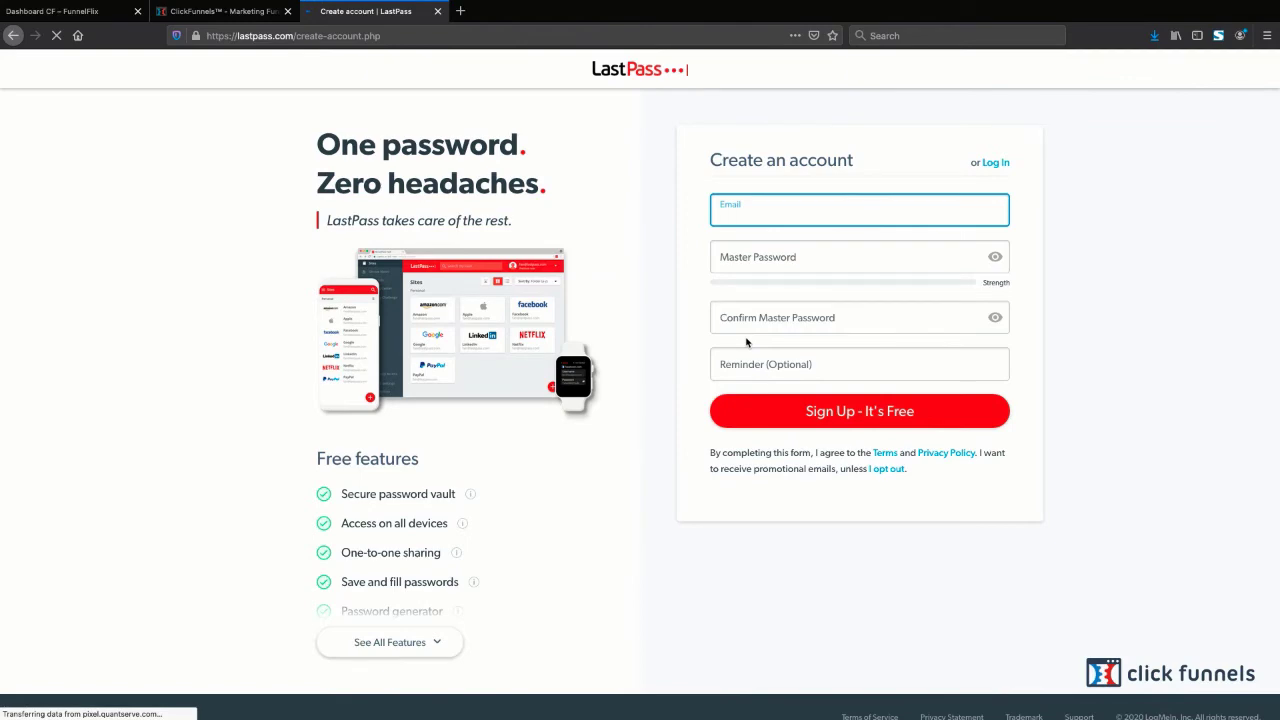
Step: Switch to the other browser, open the ClickFunnels member login and fill in the saved account e-mail and password
key(ctrl+Left)
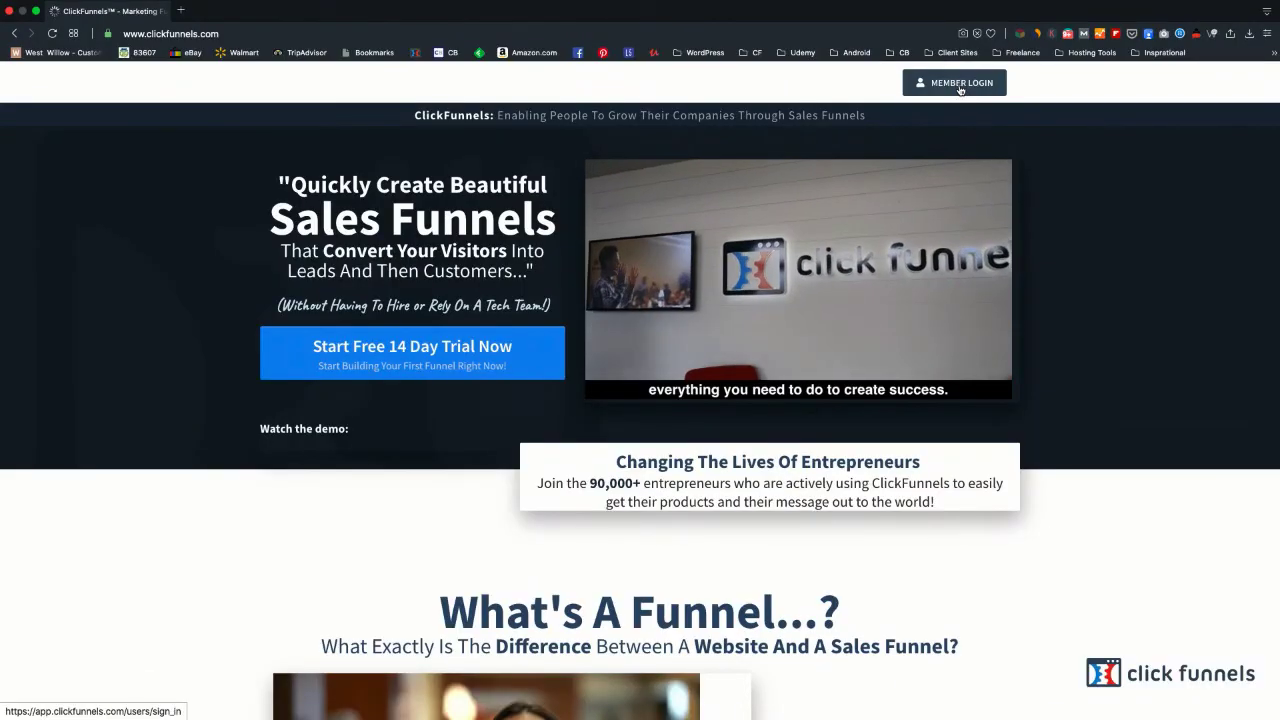
click(958, 84)
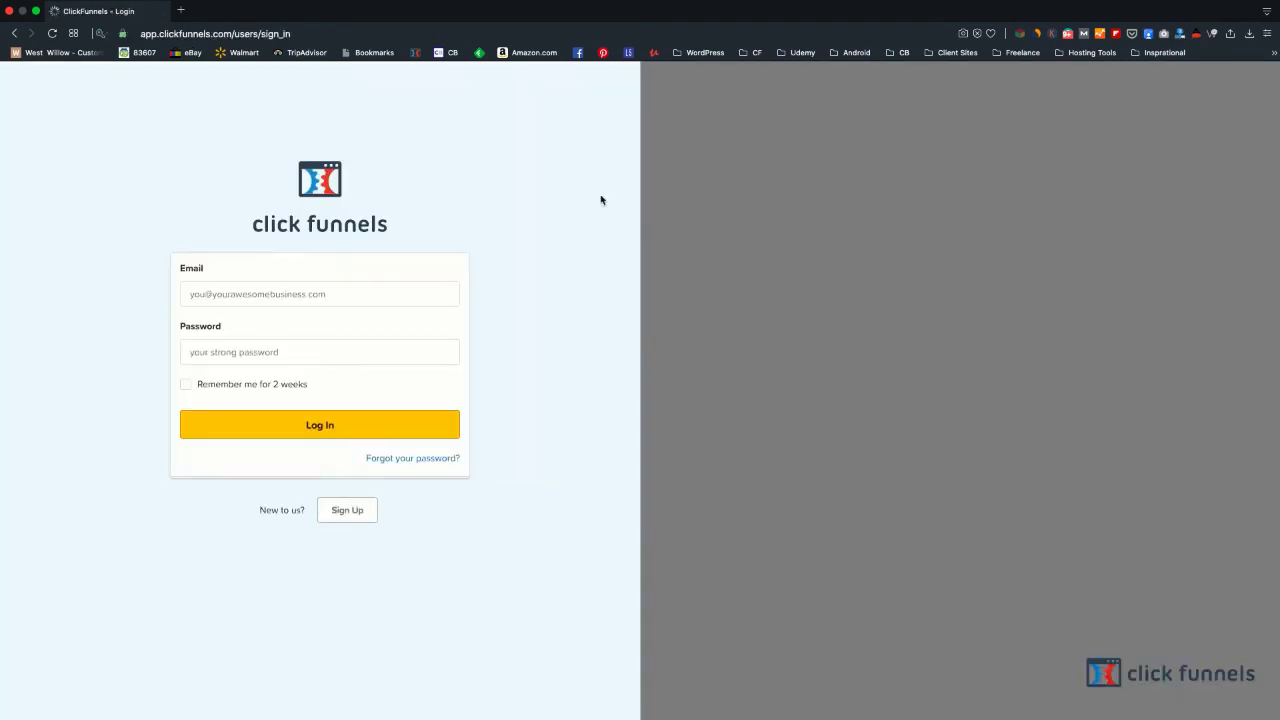
click(391, 290)
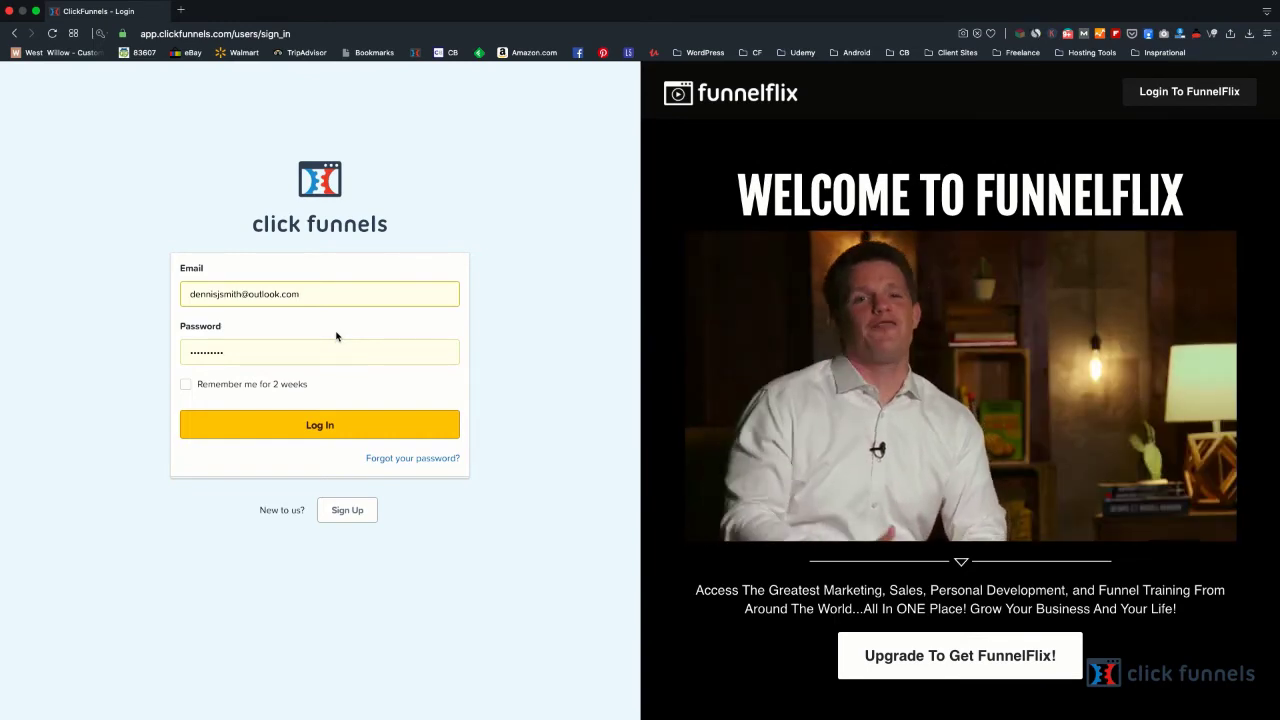
click(358, 290)
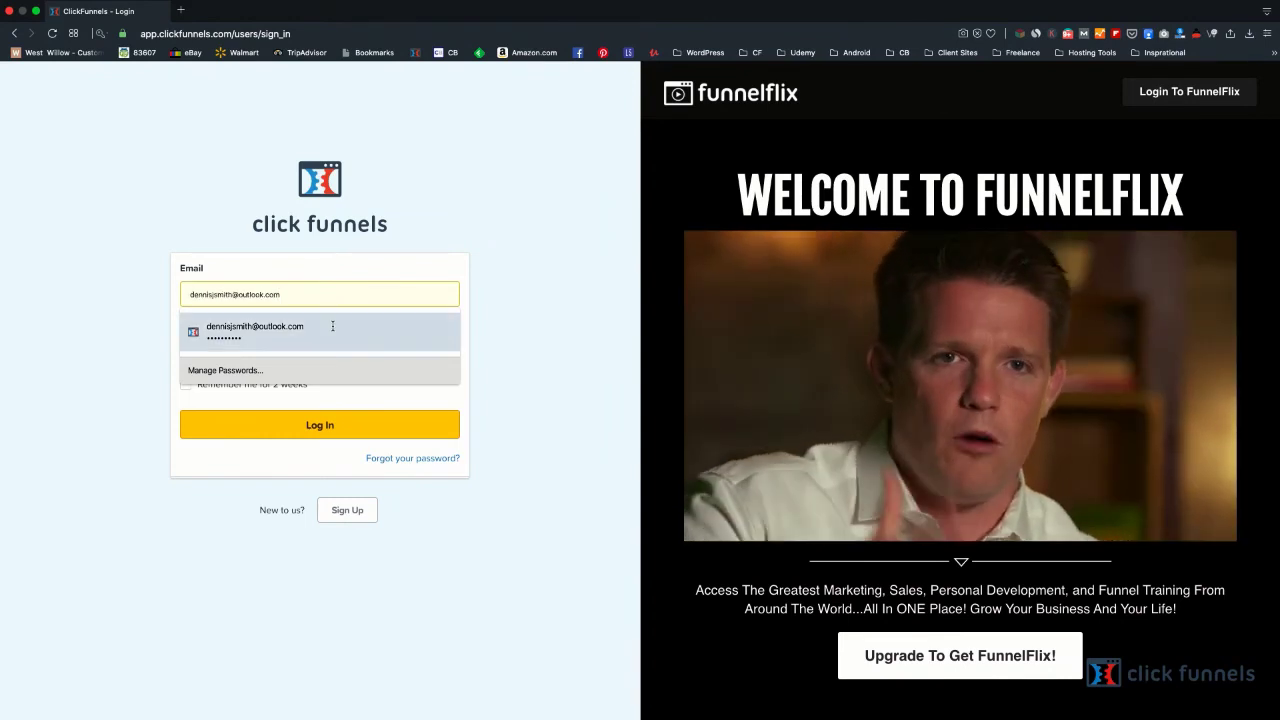
click(334, 328)
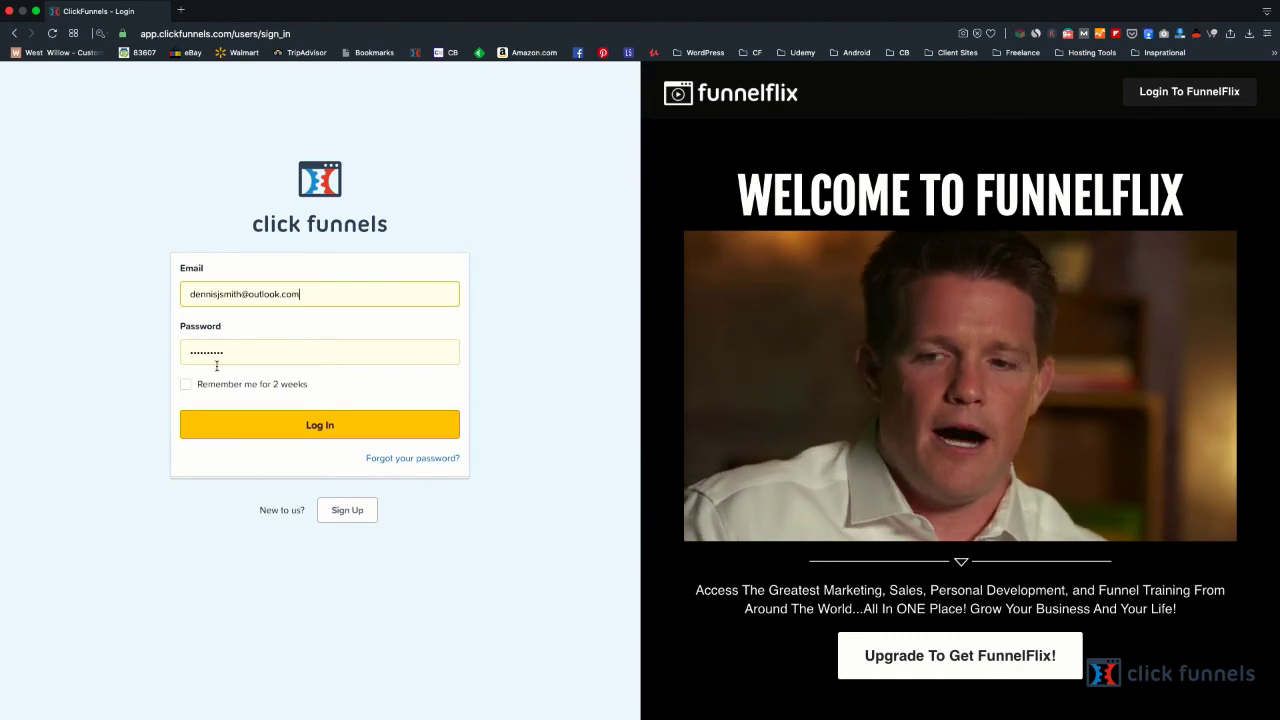
Step: Check the saved login suggestion offered for the password field
click(276, 355)
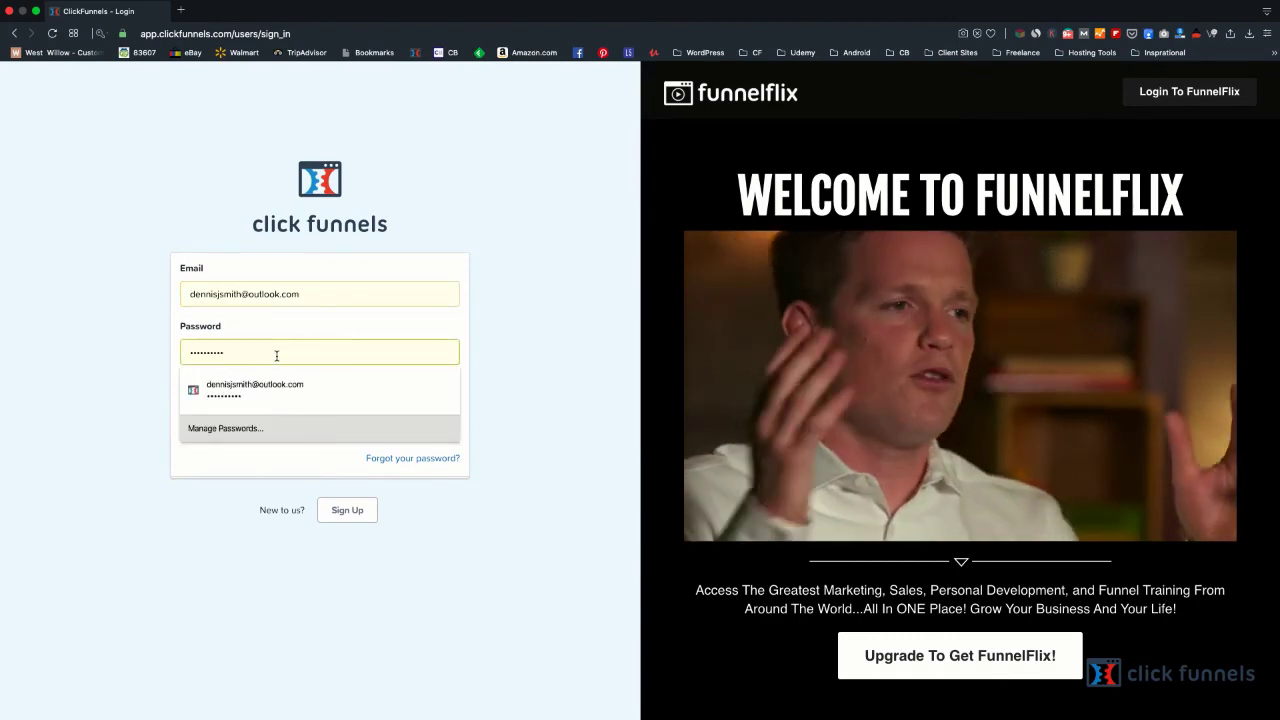
click(145, 420)
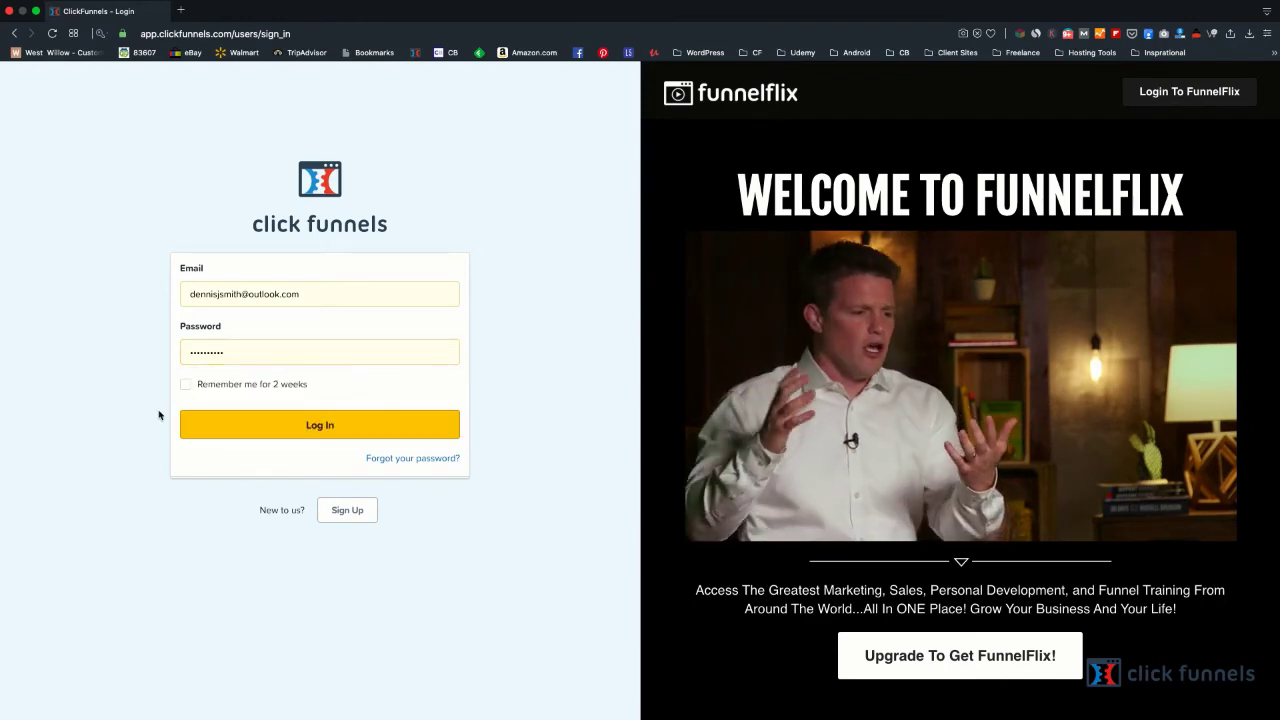
click(278, 360)
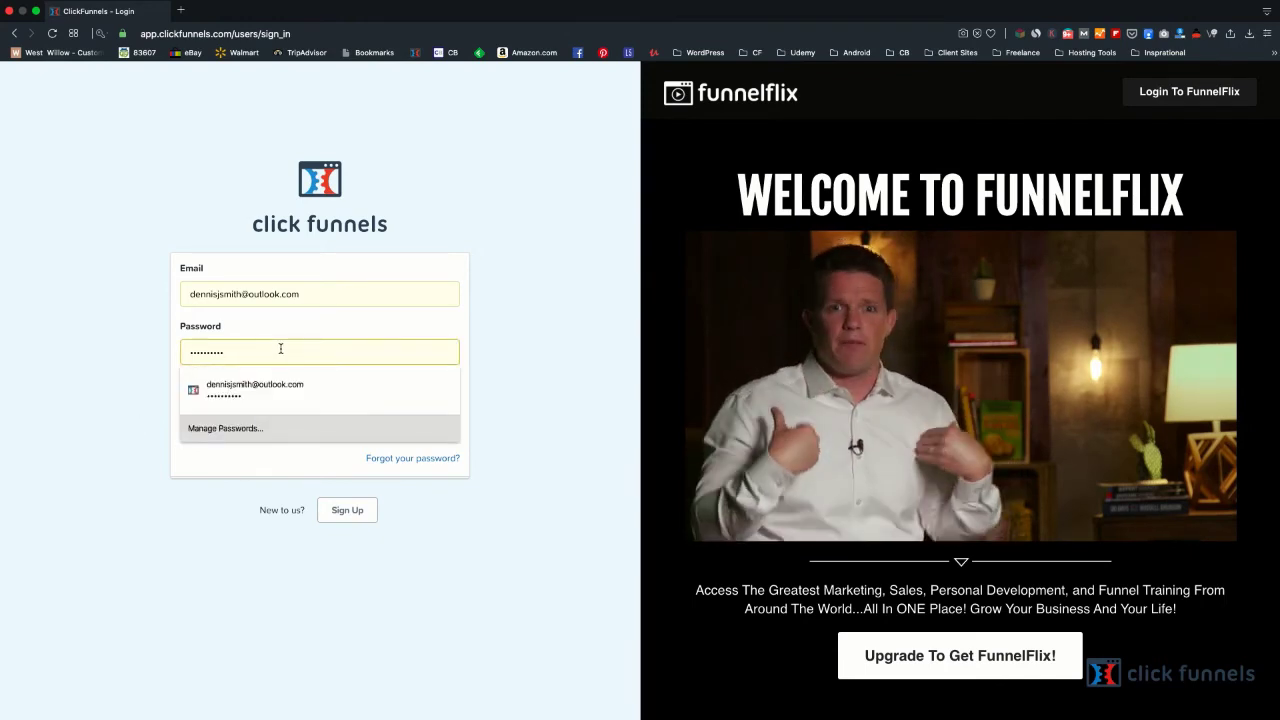
click(109, 443)
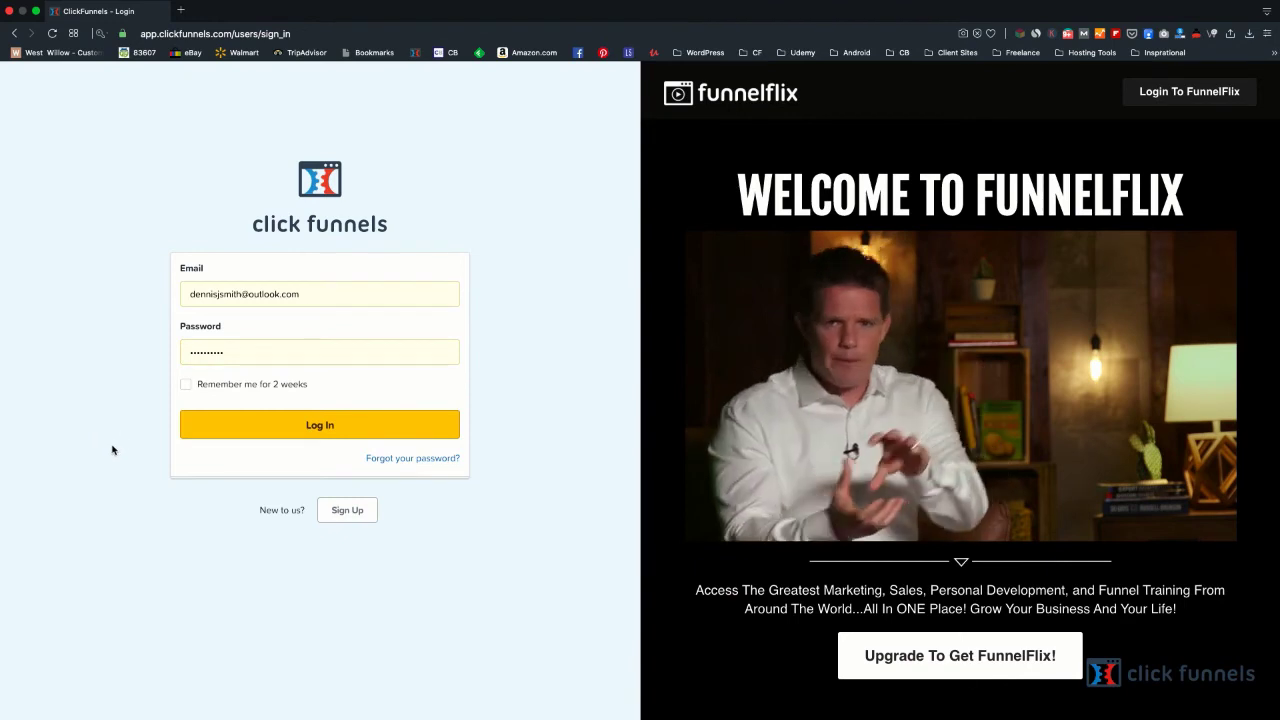
Step: Replace the last two characters of the account password and try to log in to ClickFunnels
click(320, 354)
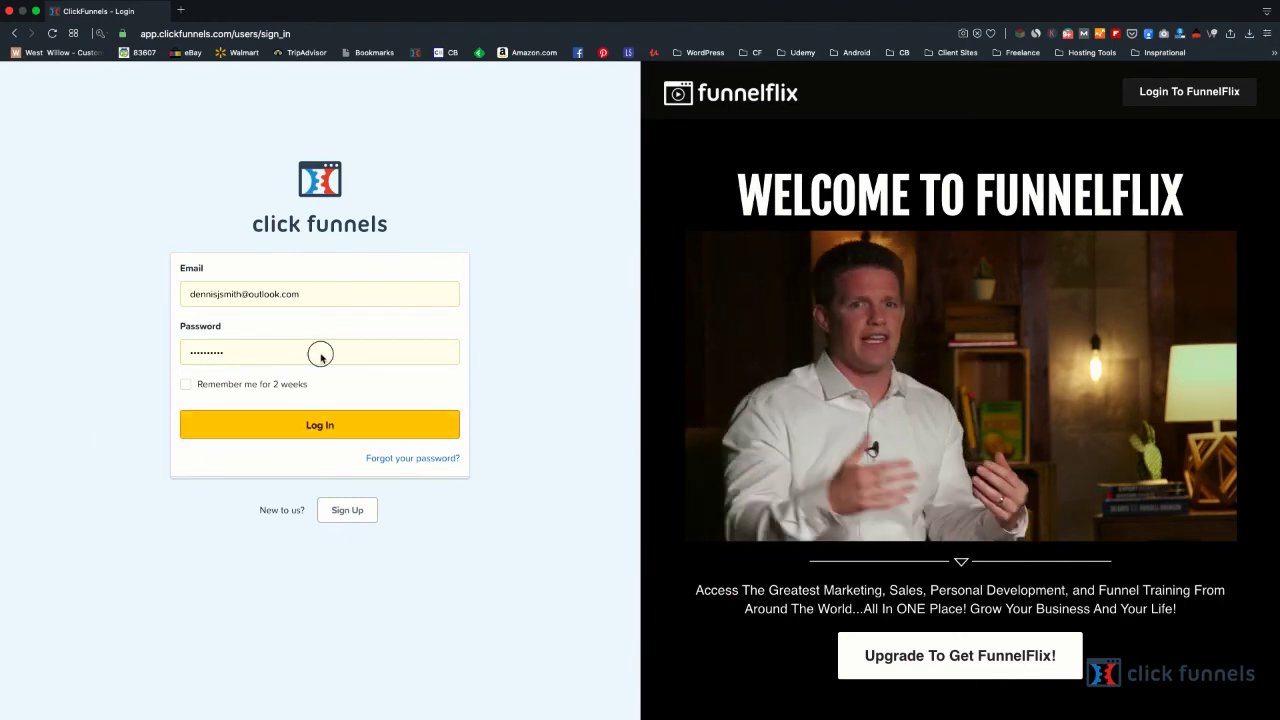
key(BackSpace)
key(BackSpace)
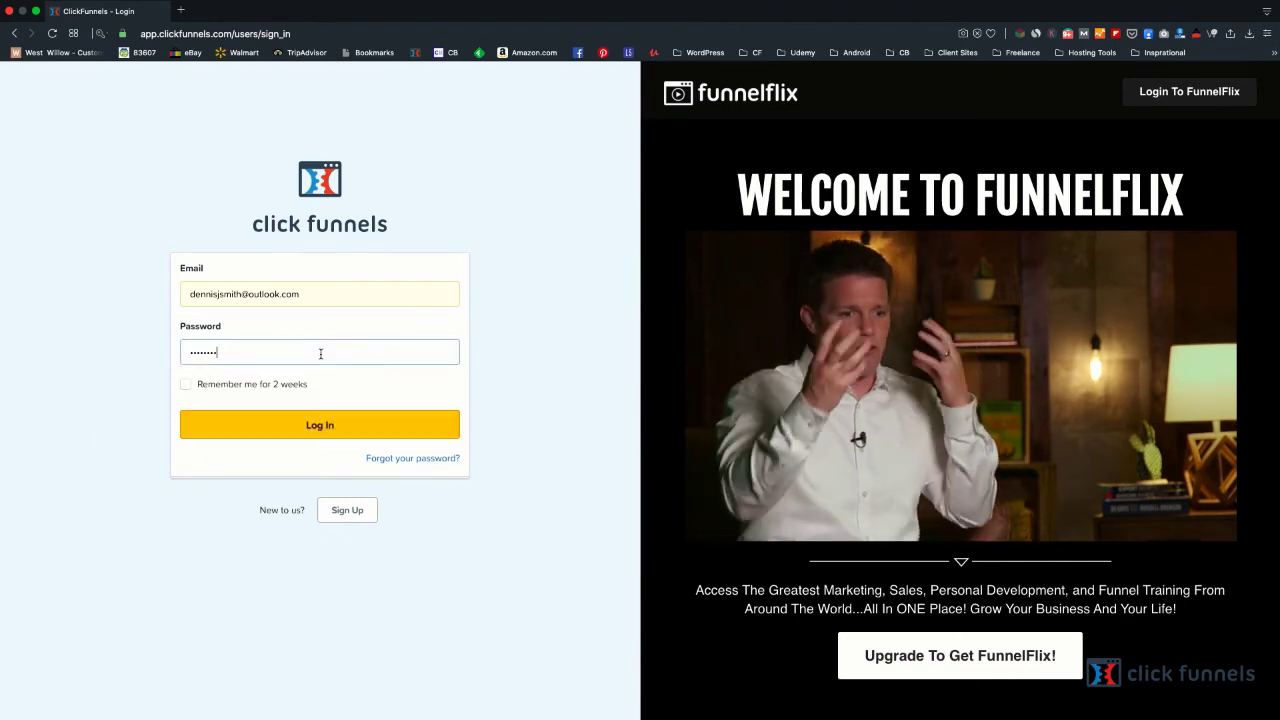
text(••)
click(338, 424)
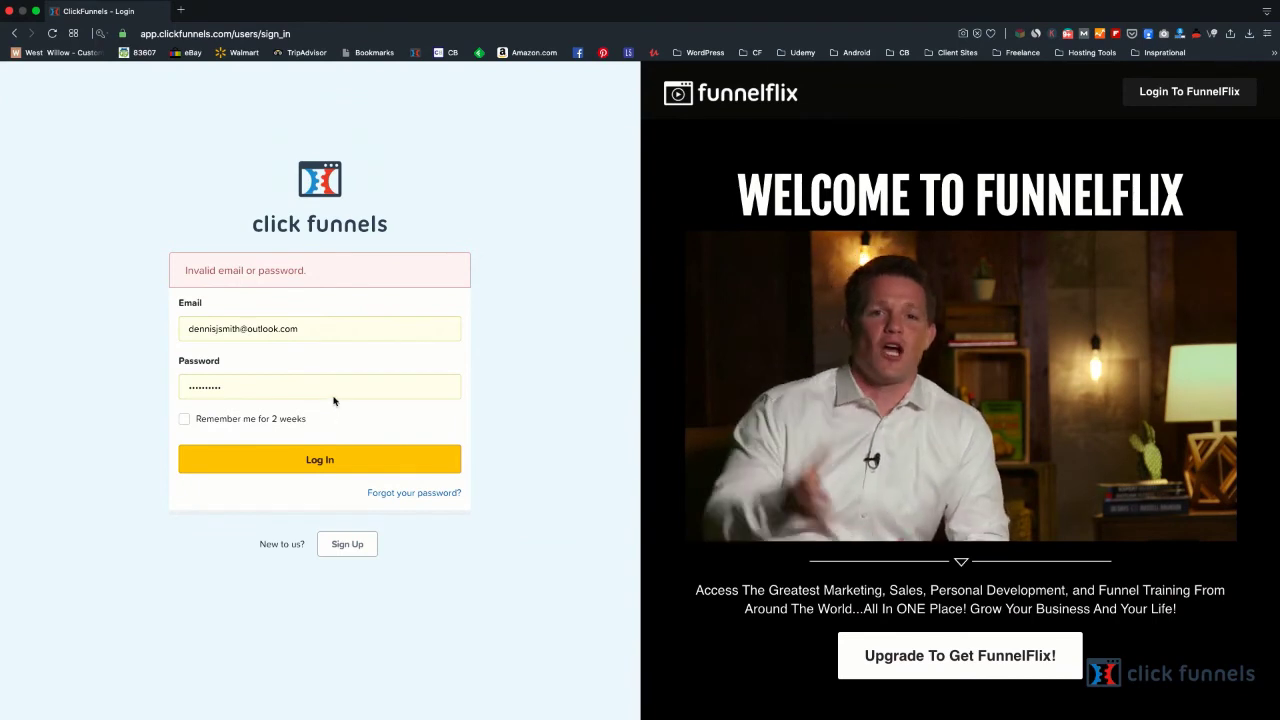
Step: Check the saved login suggestion for the password field after the login attempt, dismiss it and close the browser window
click(336, 392)
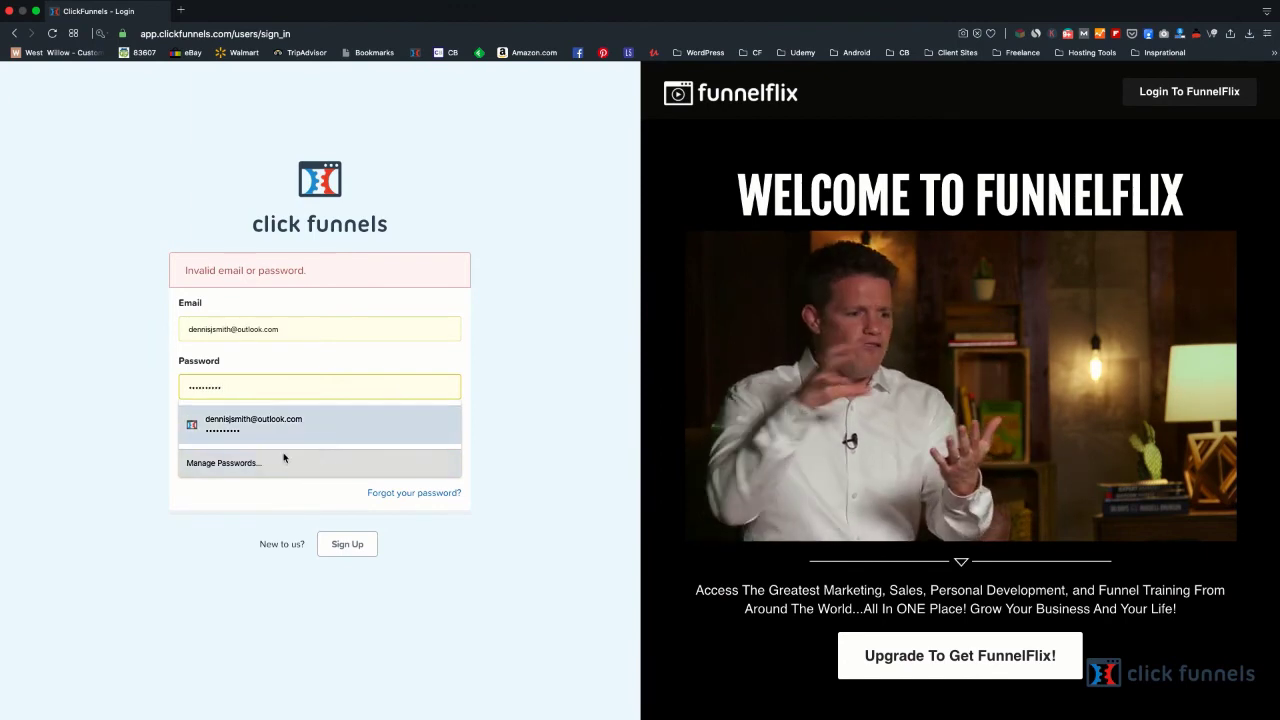
click(478, 178)
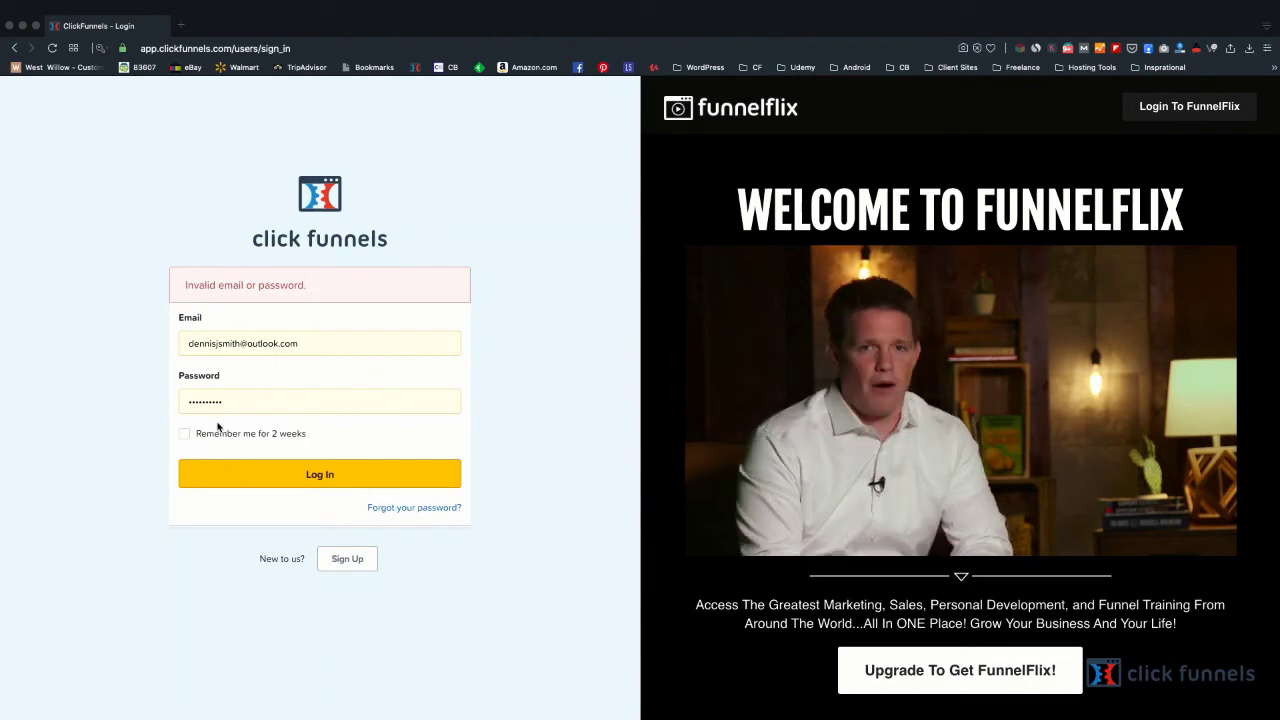
click(9, 25)
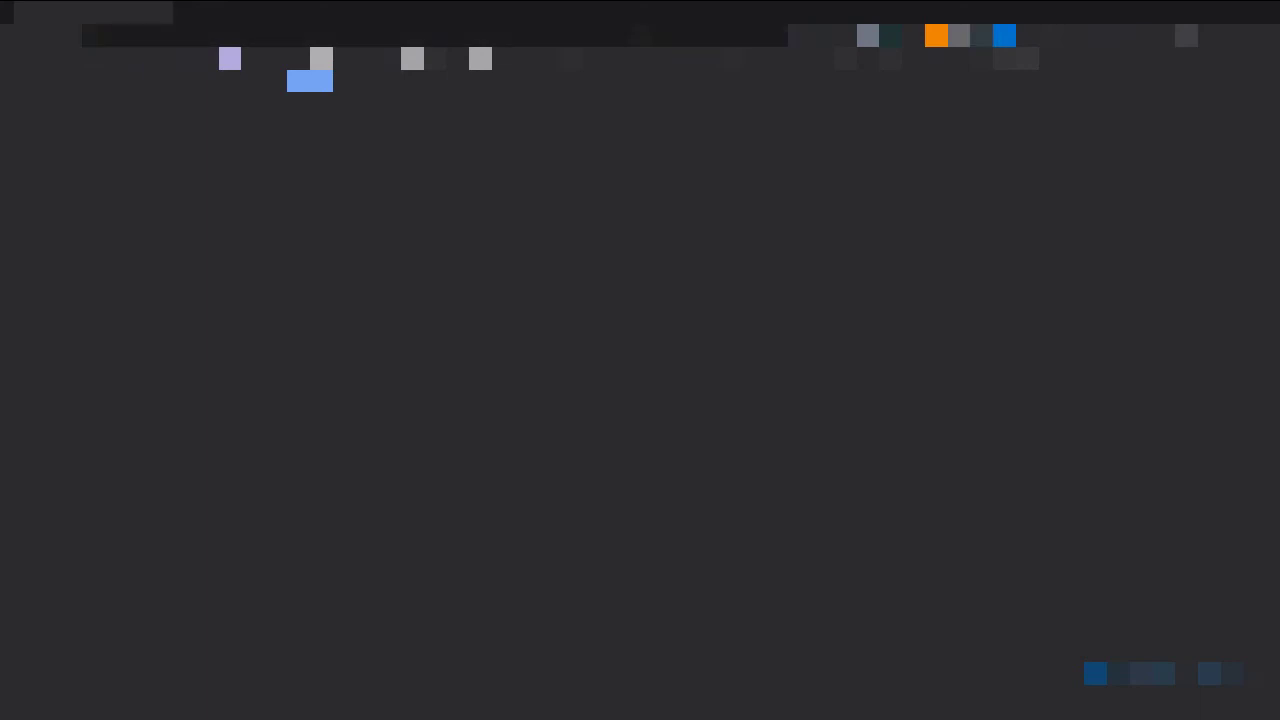
Step: Load clickfunnels.com in Chrome and open its member login page
key(ctrl+shift+p)
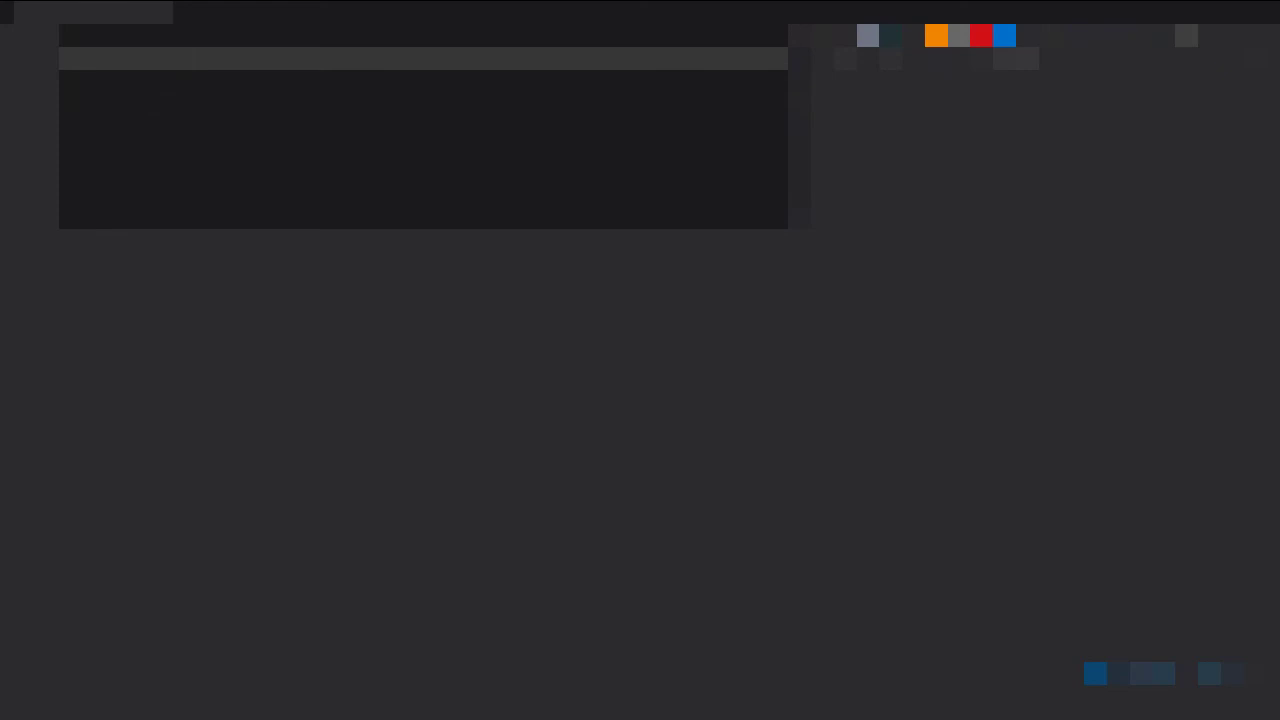
text(e)
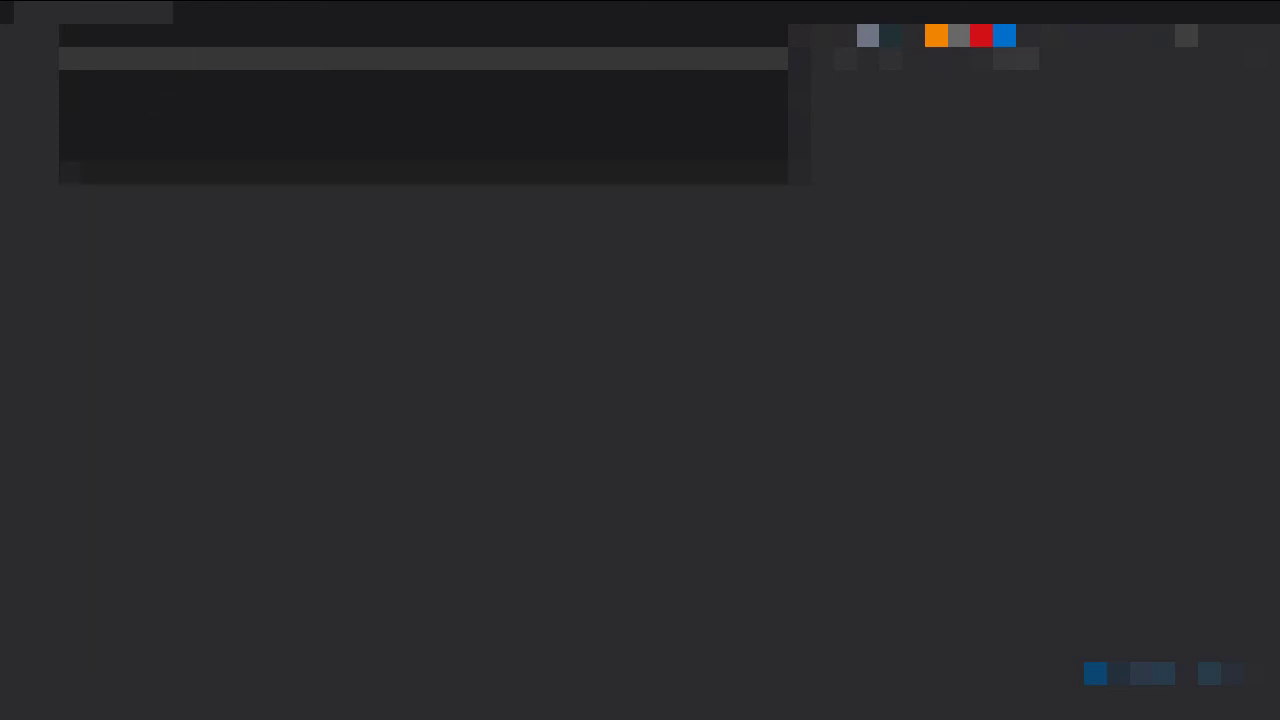
key(Return)
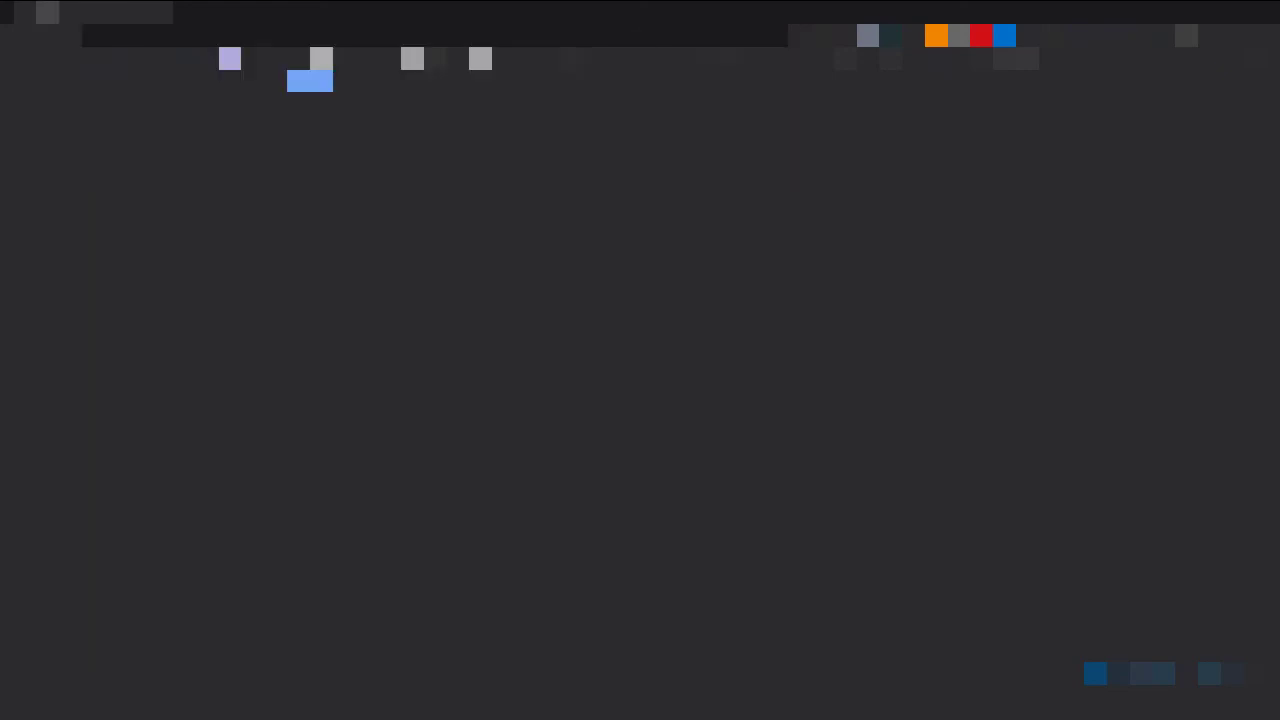
text(l)
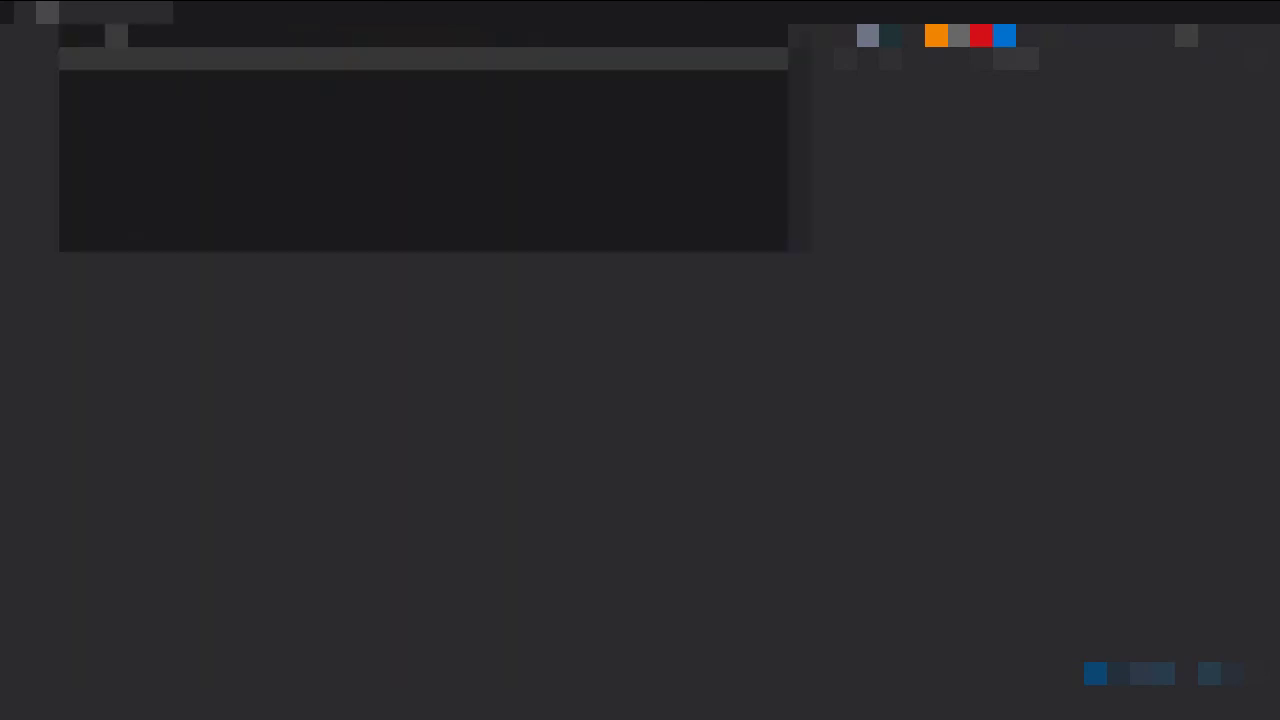
key(Return)
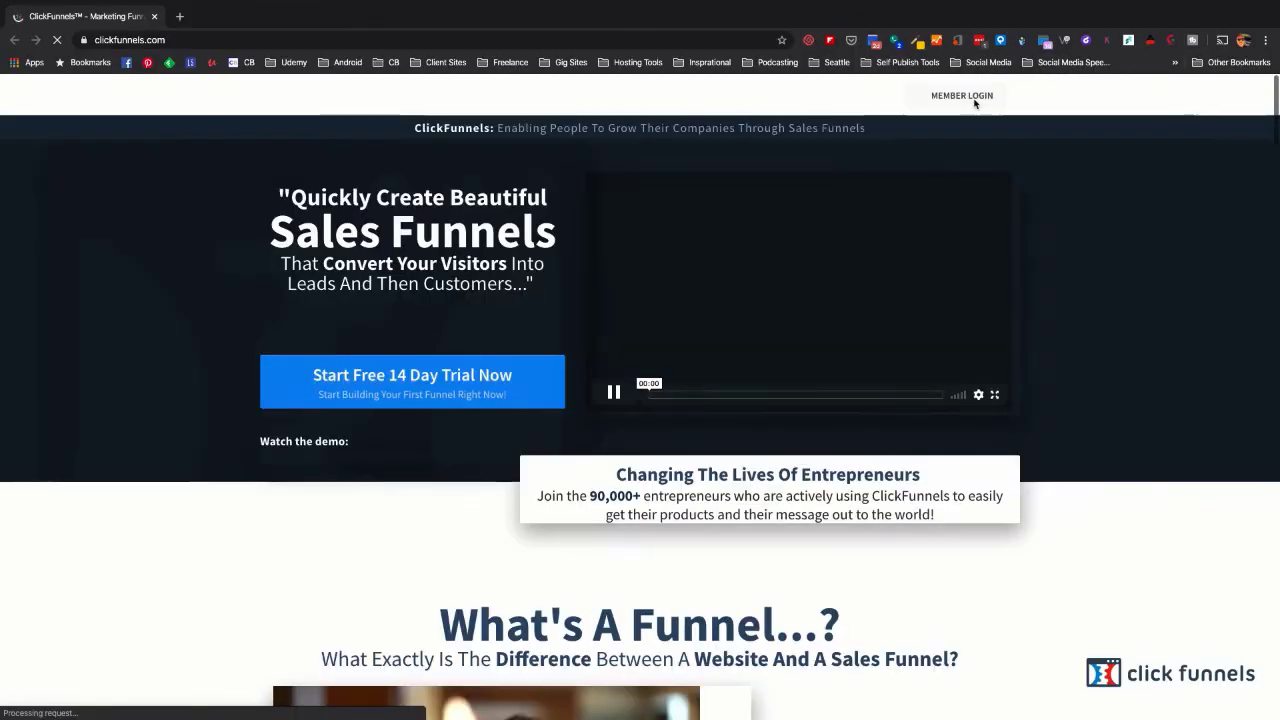
click(962, 96)
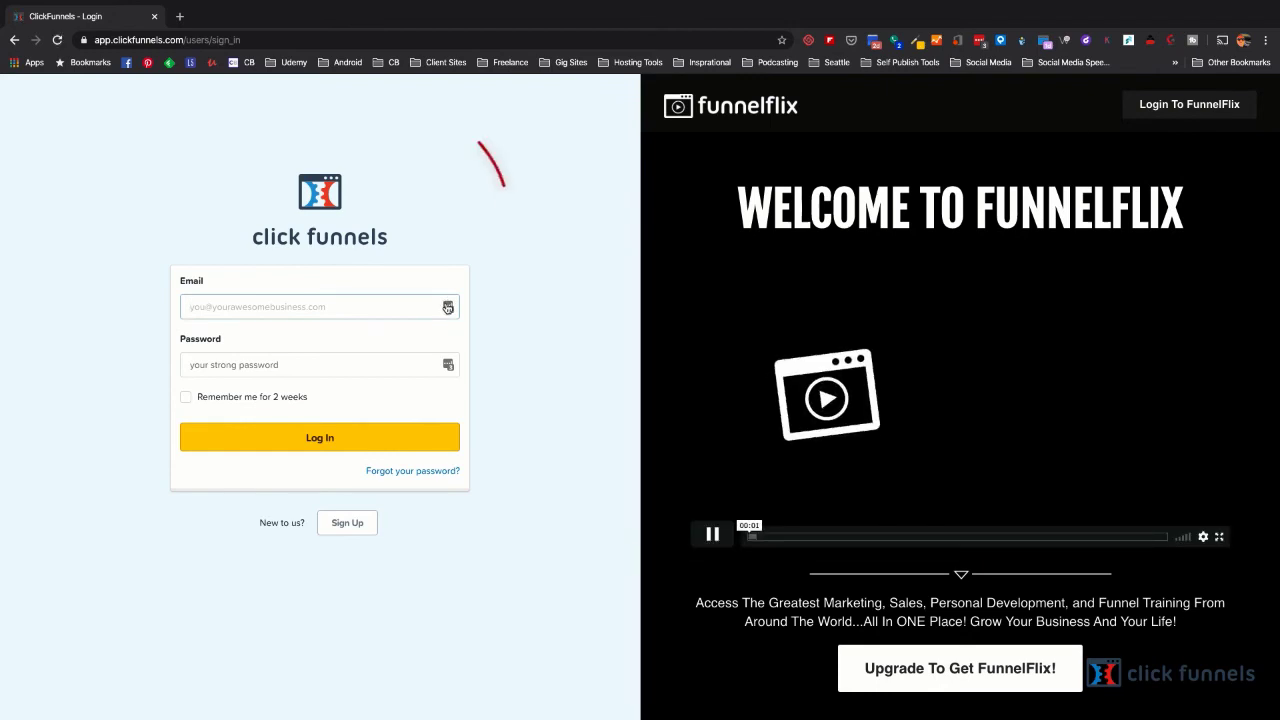
Step: Fill the e-mail and password fields from a saved LastPass entry, view the sign-up page and return to the login page
click(449, 307)
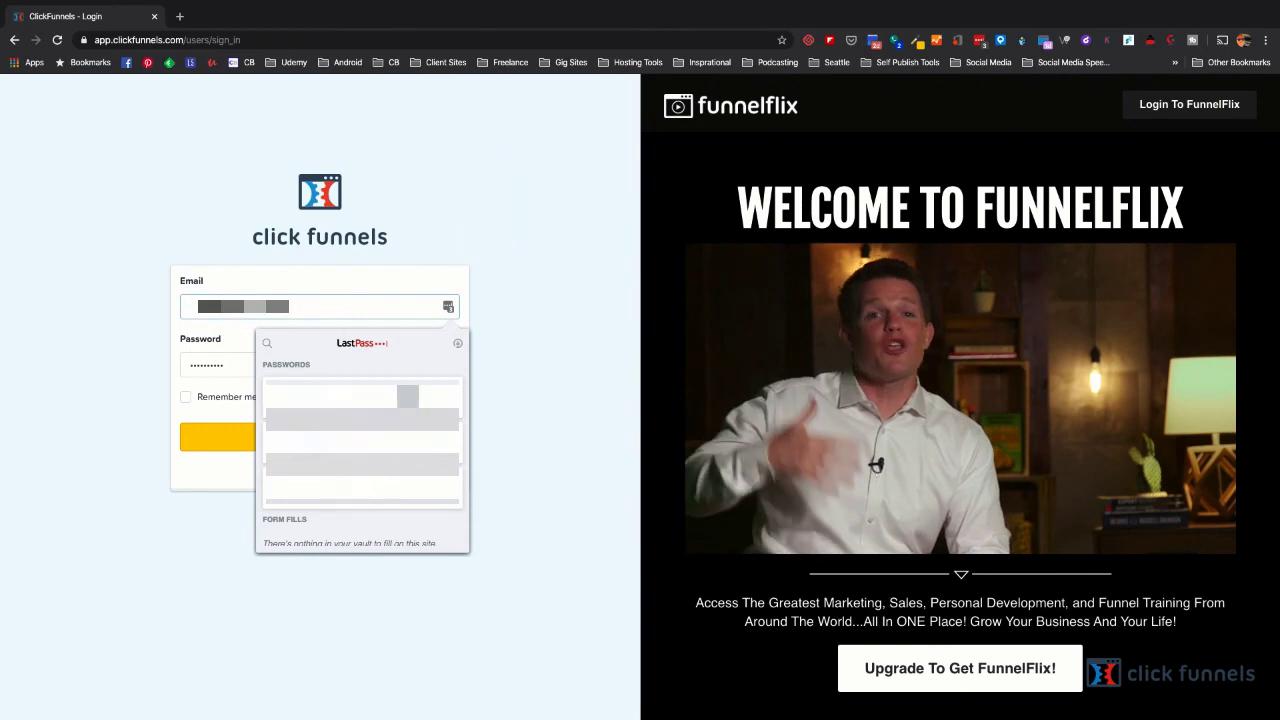
click(340, 403)
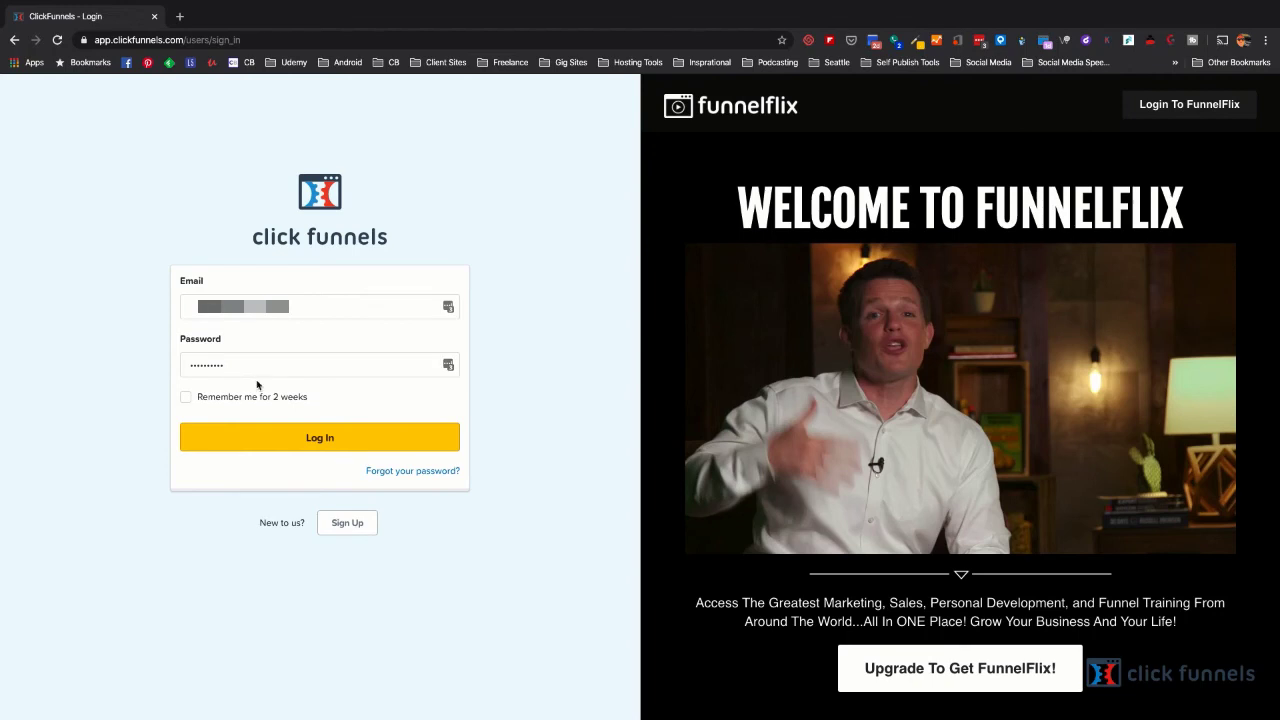
click(341, 527)
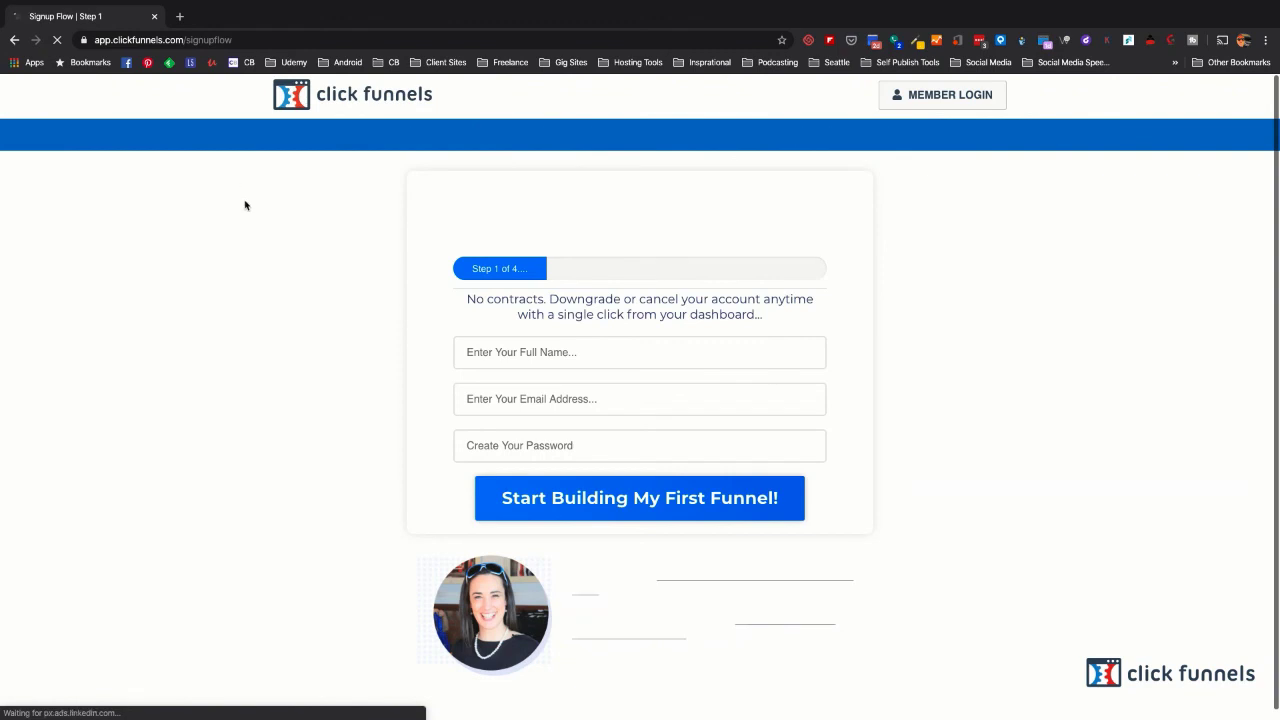
click(12, 39)
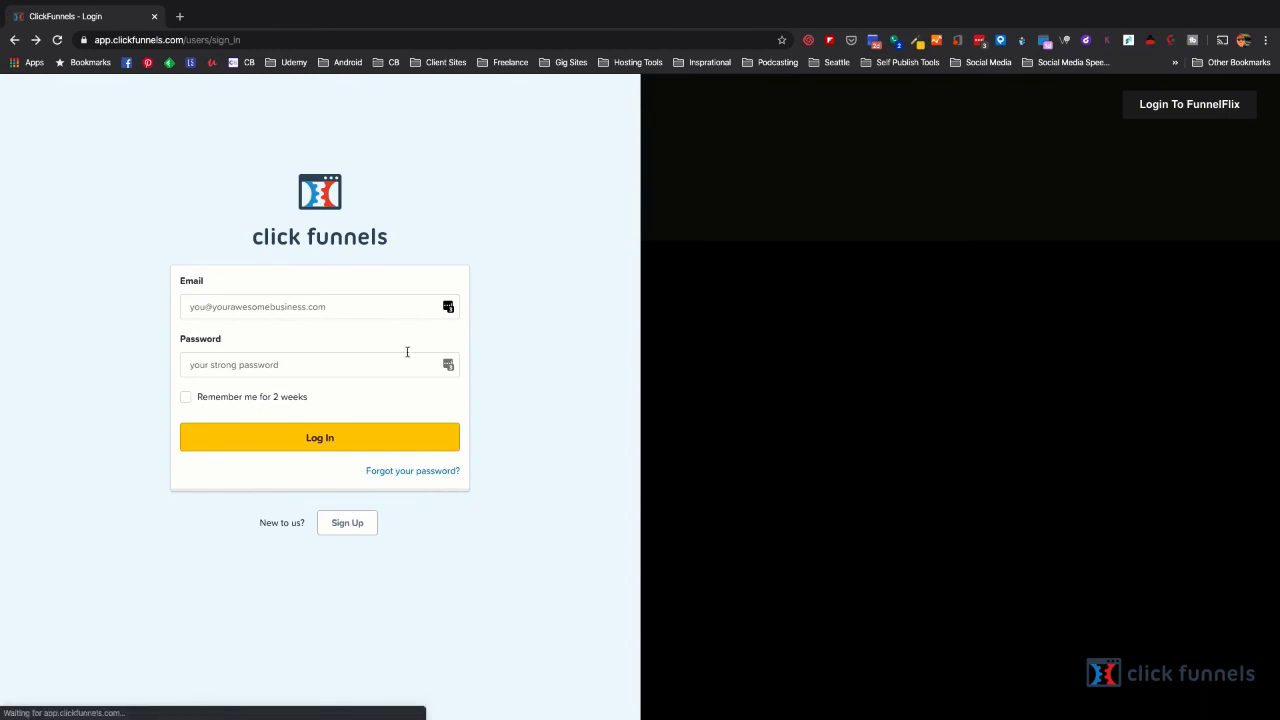
Step: Fill in the account e-mail and password from the first saved LastPass entry and log in to ClickFunnels
click(450, 310)
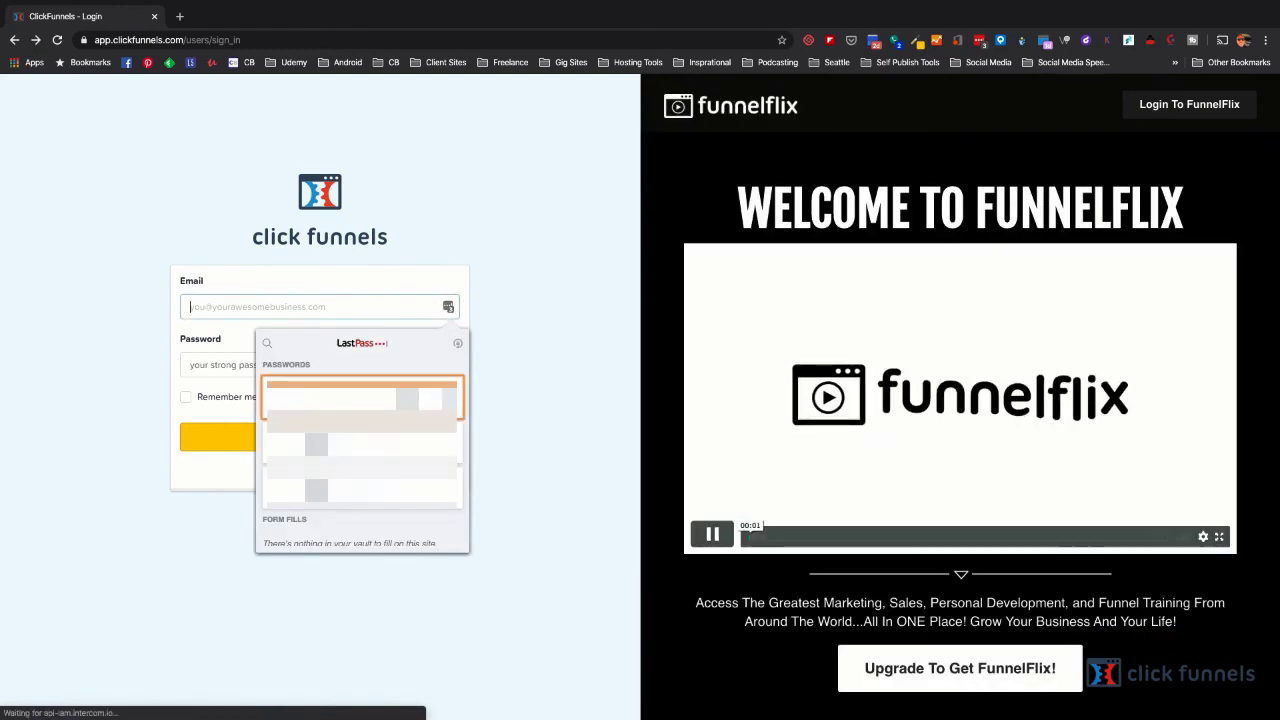
click(360, 396)
click(344, 440)
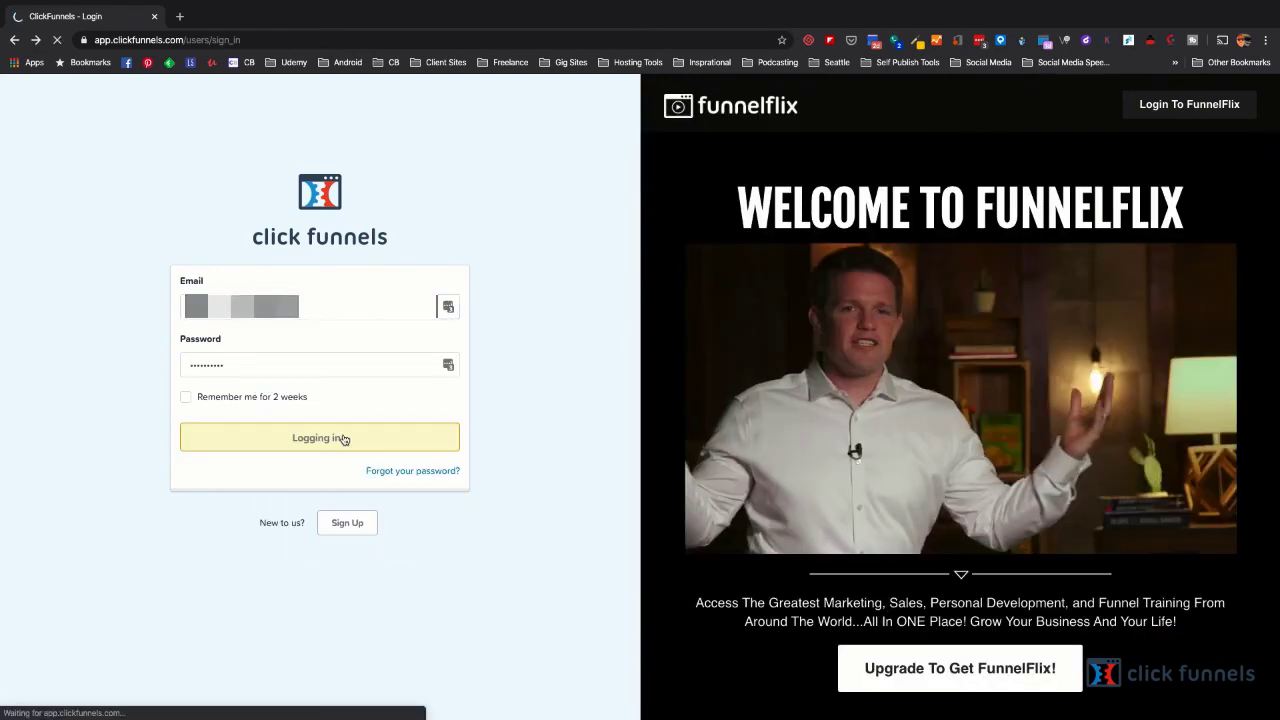